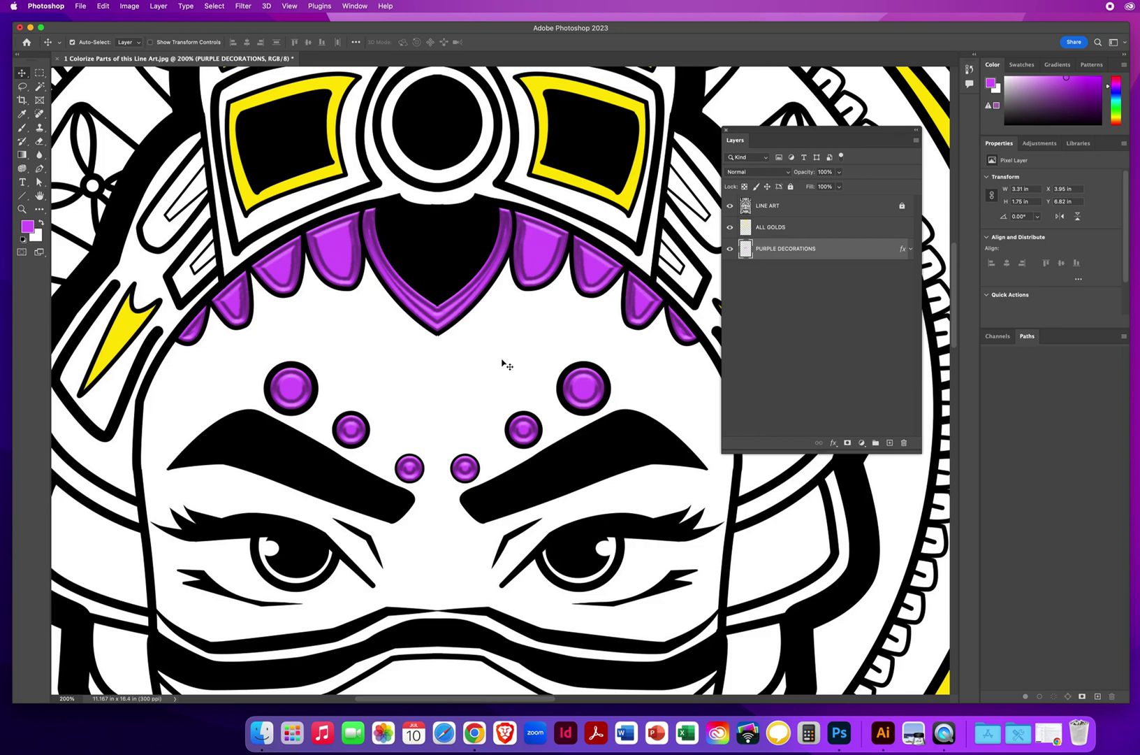
# - Zoom out to about 63% to see the whole illustration and make LINE ART the working layer
pyautogui.click(23, 210)
pyautogui.moveTo(476, 378); pyautogui.dragTo(424, 377)
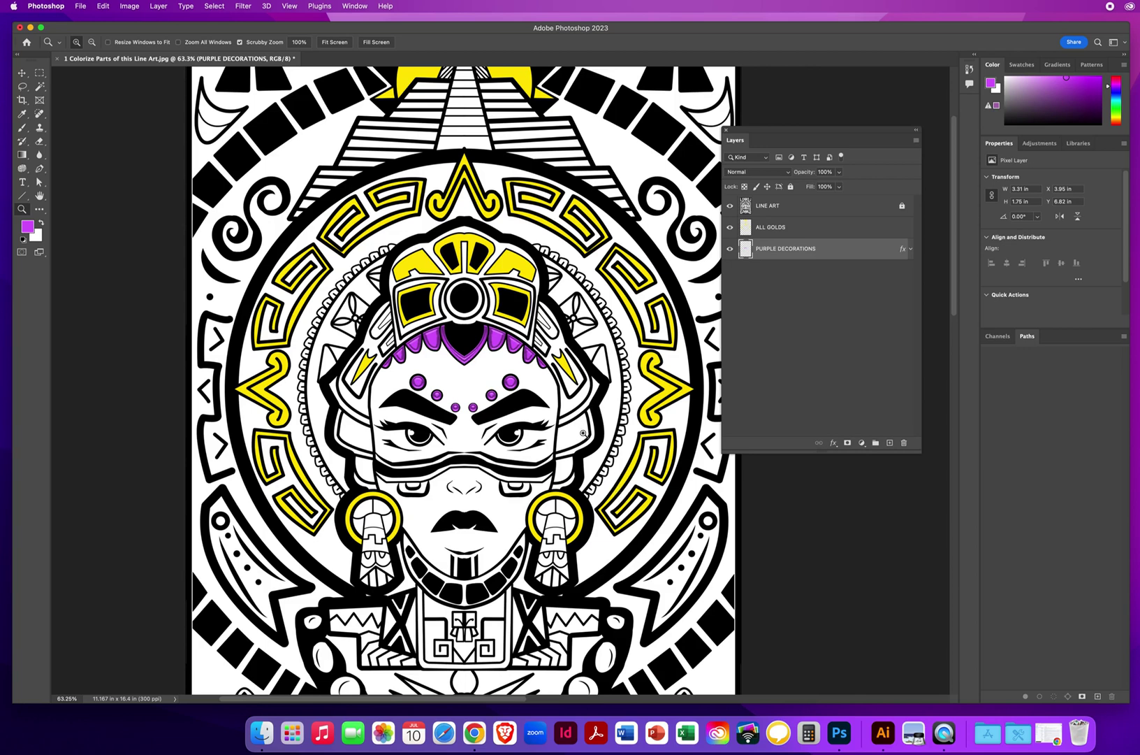
pyautogui.click(786, 208)
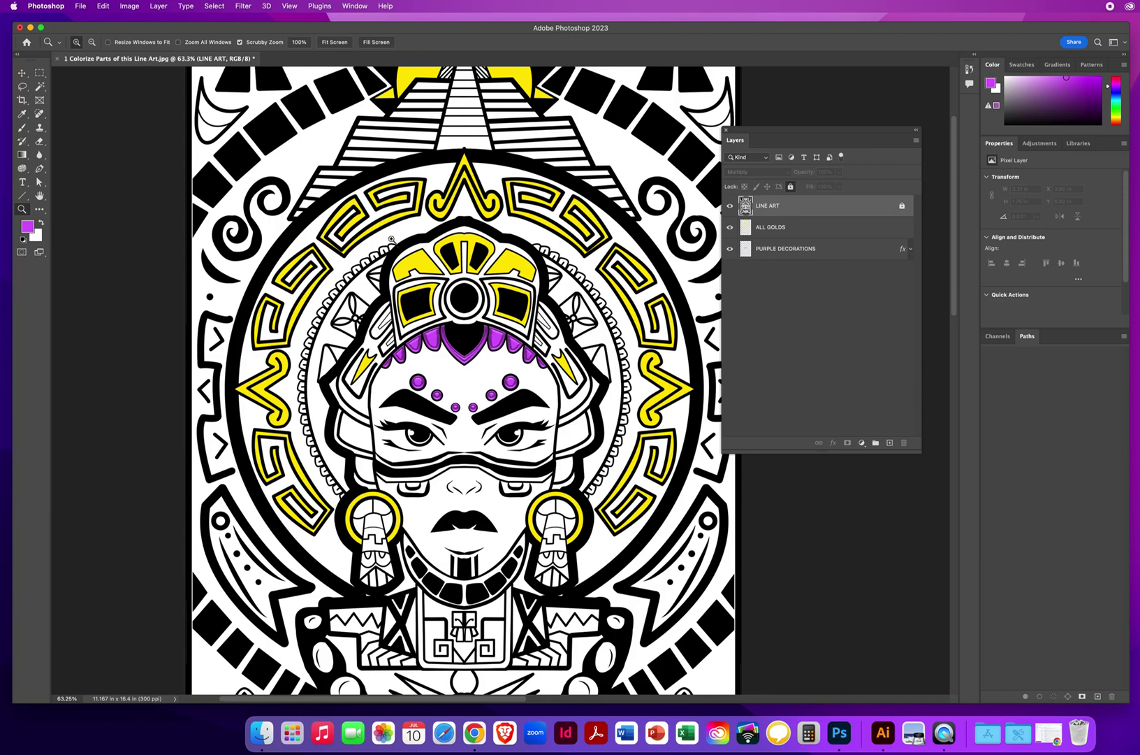
# - Select the empty areas of the arch ring with the Magic Wand in Add mode
pyautogui.click(39, 87)
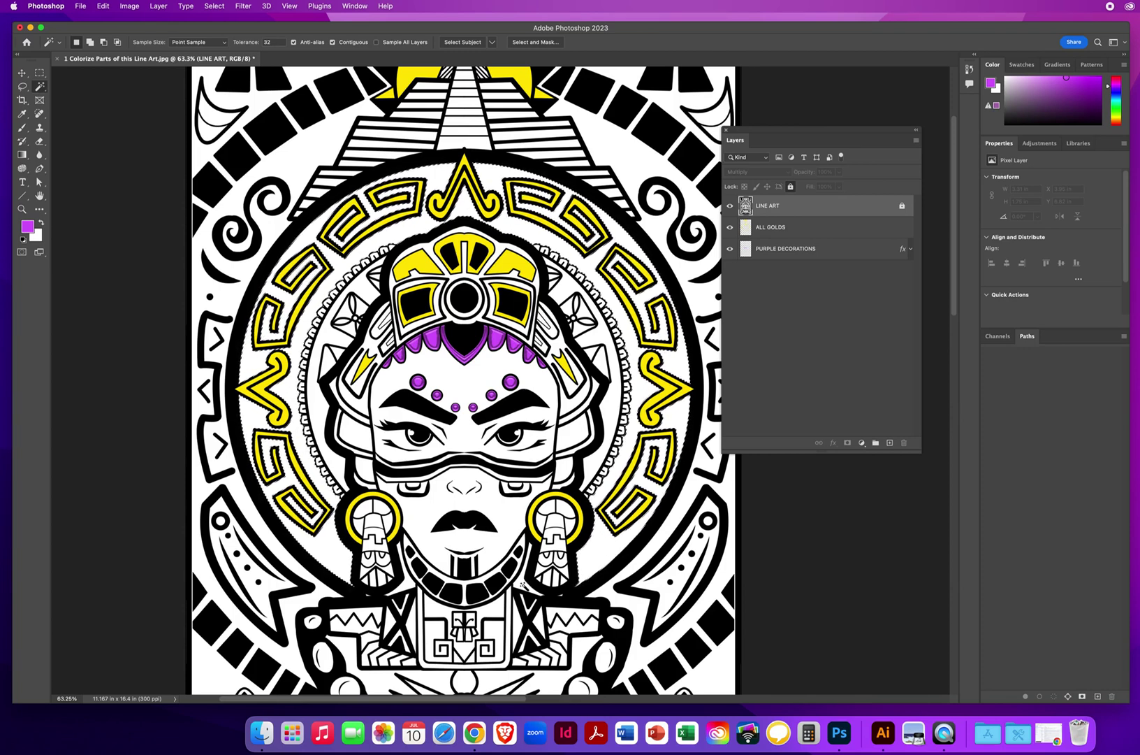
pyautogui.press('shift')
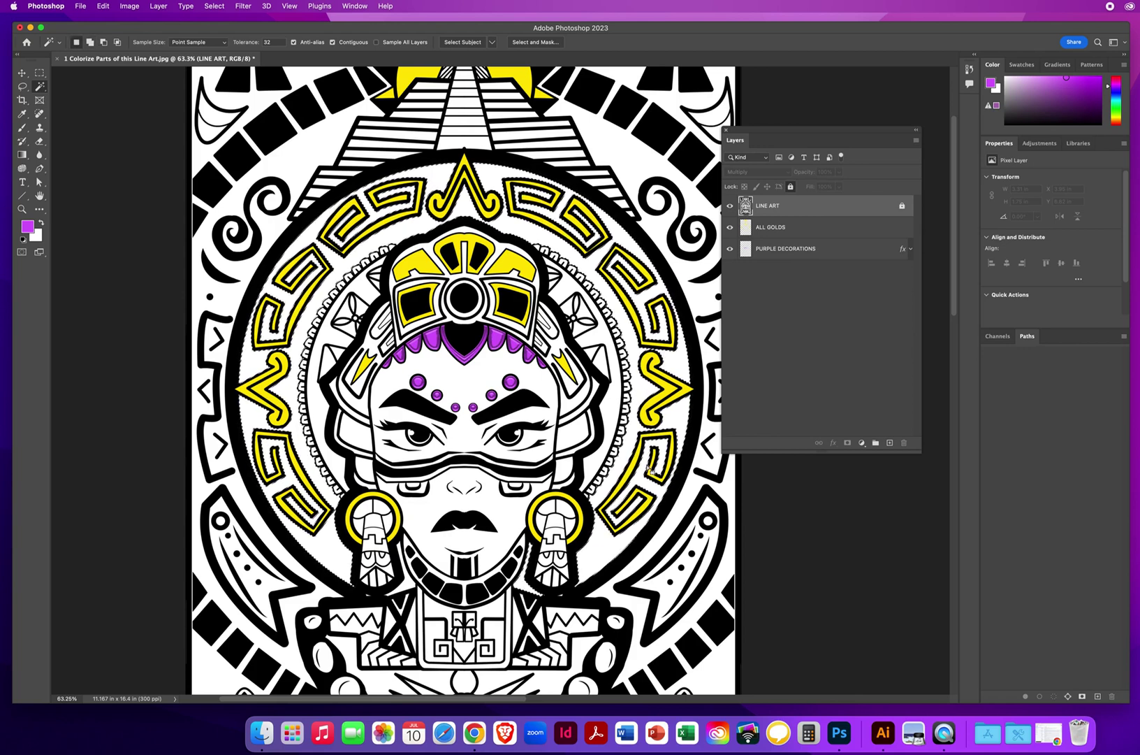
pyautogui.press('shift')
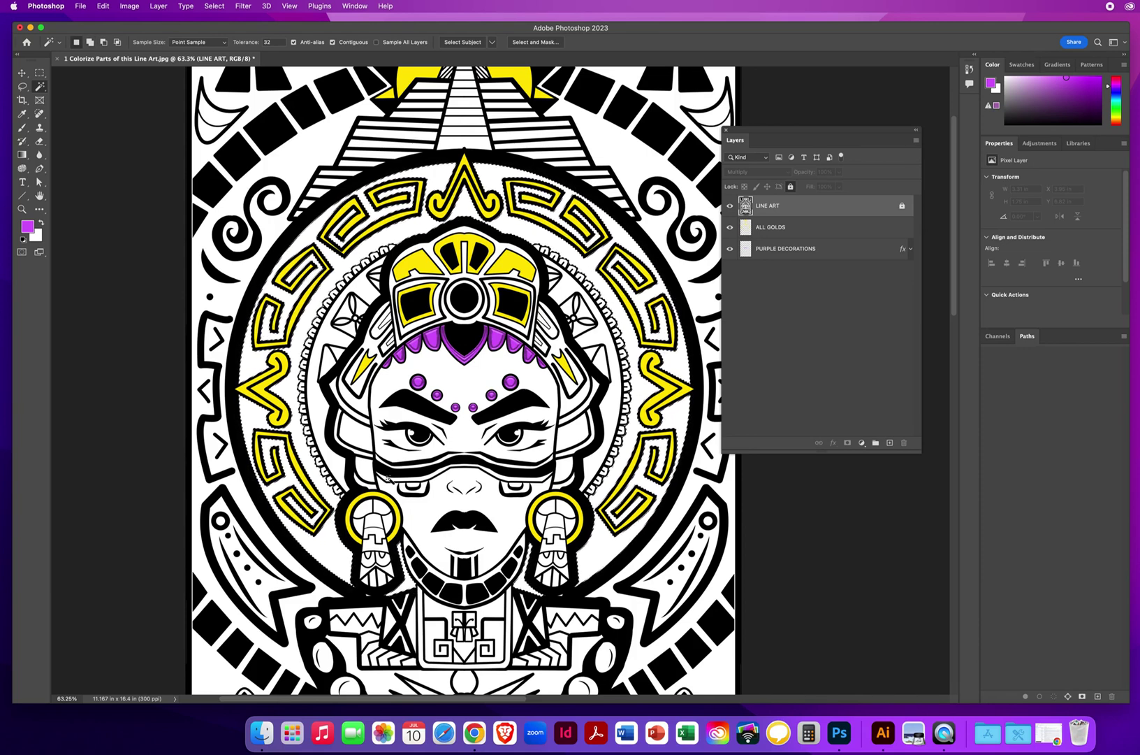
pyautogui.keyDown('shift'); pyautogui.click(375, 201); pyautogui.keyUp('shift')
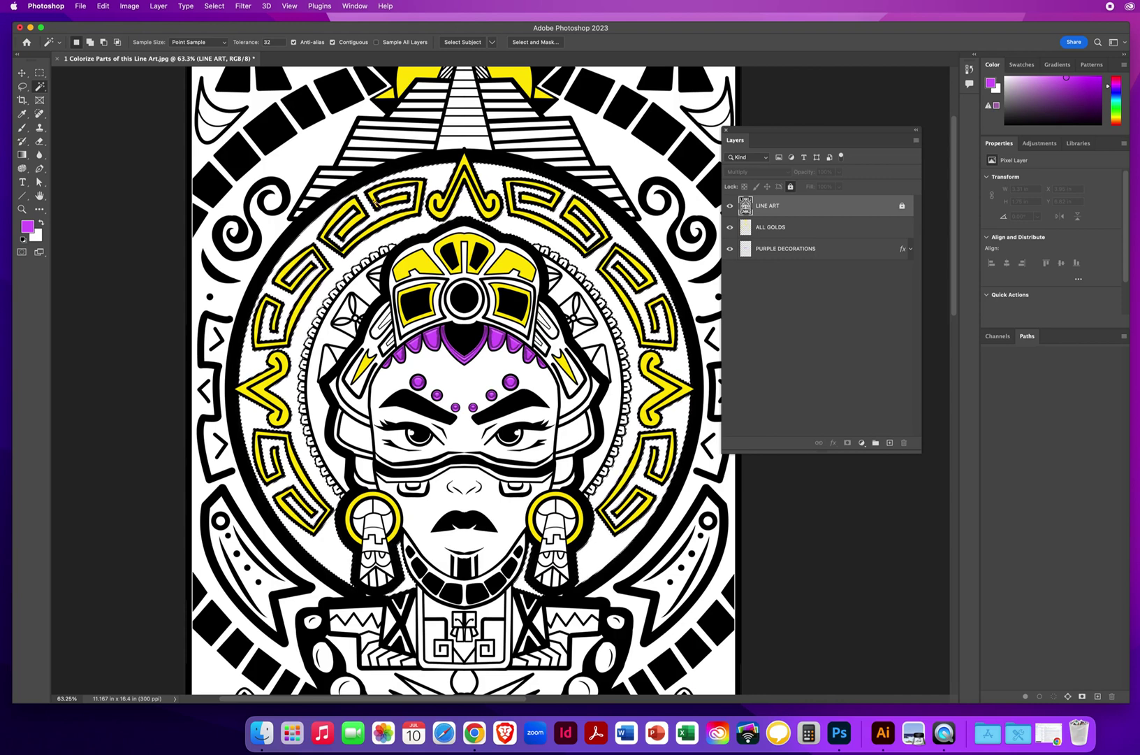
# - Expand the arch selection by 1 pixel
pyautogui.click(215, 6)
pyautogui.moveTo(228, 161)
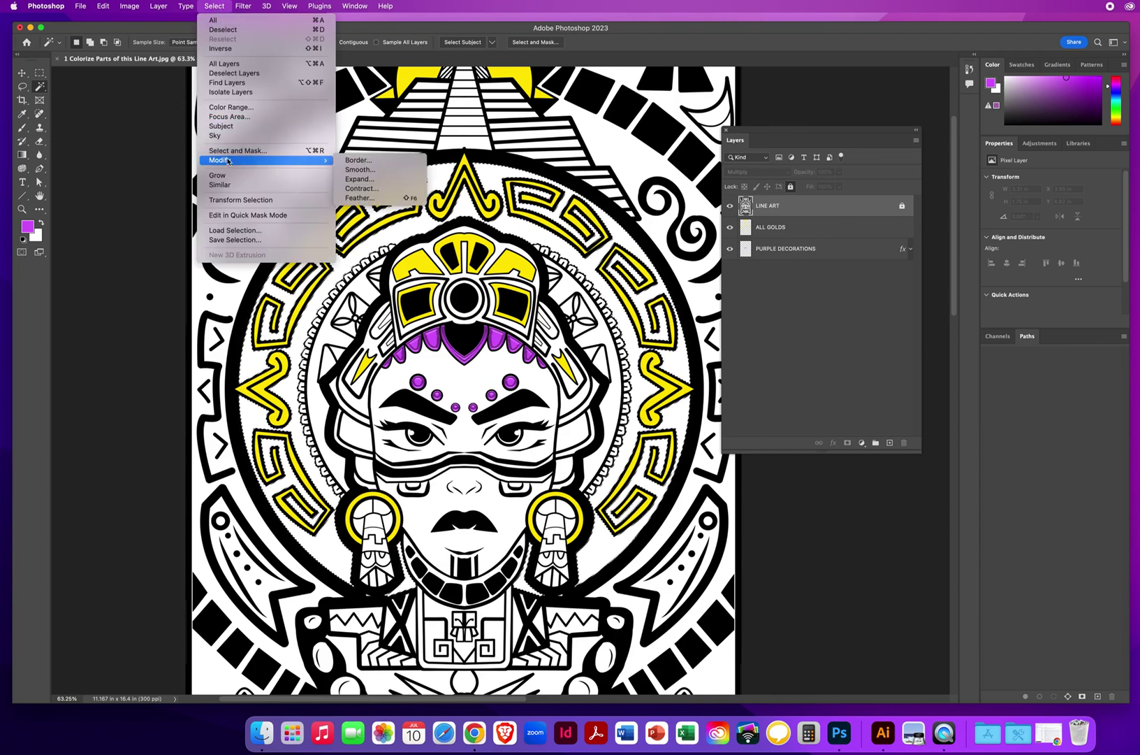
pyautogui.click(359, 179)
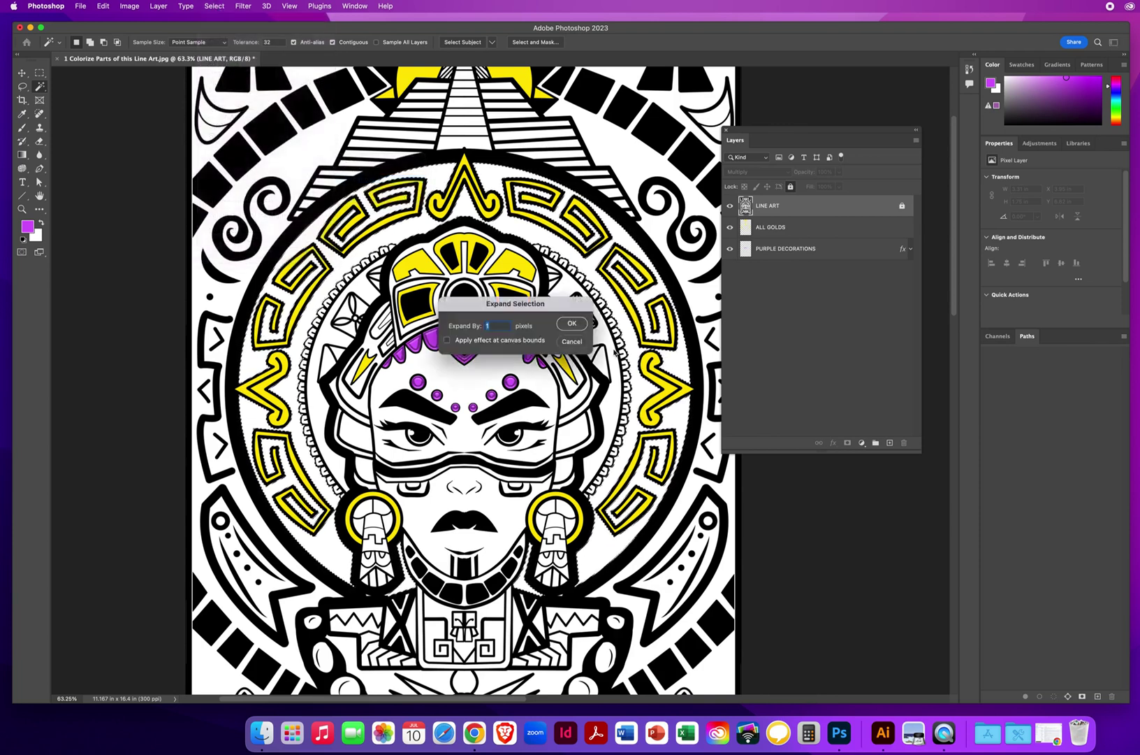
pyautogui.click(572, 323)
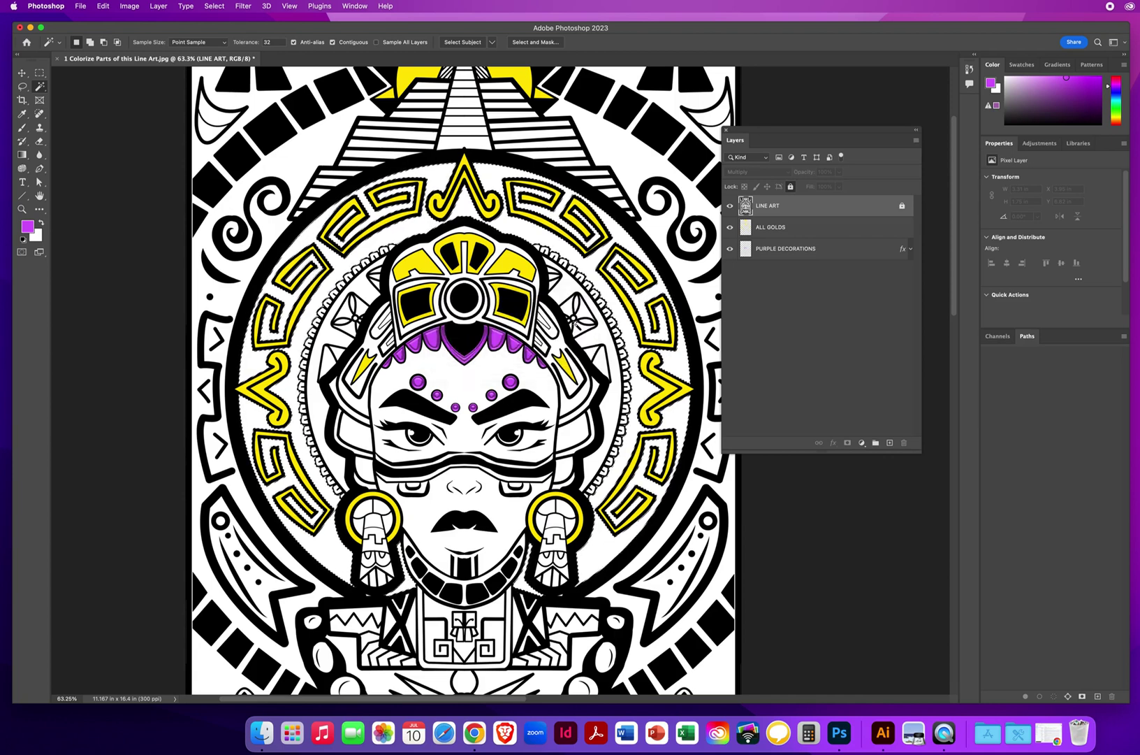
# - Add a new empty layer below PURPLE DECORATIONS and name it RED TEXTURED ARCH
pyautogui.click(889, 442)
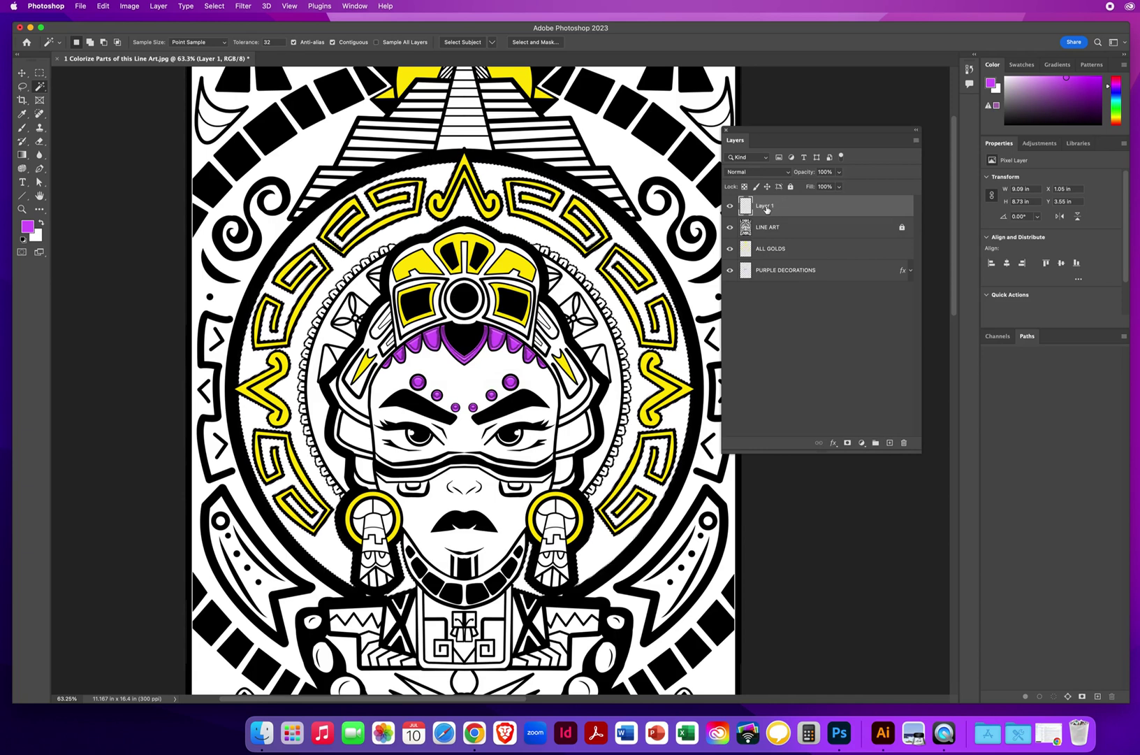
pyautogui.moveTo(810, 208); pyautogui.dragTo(804, 280)
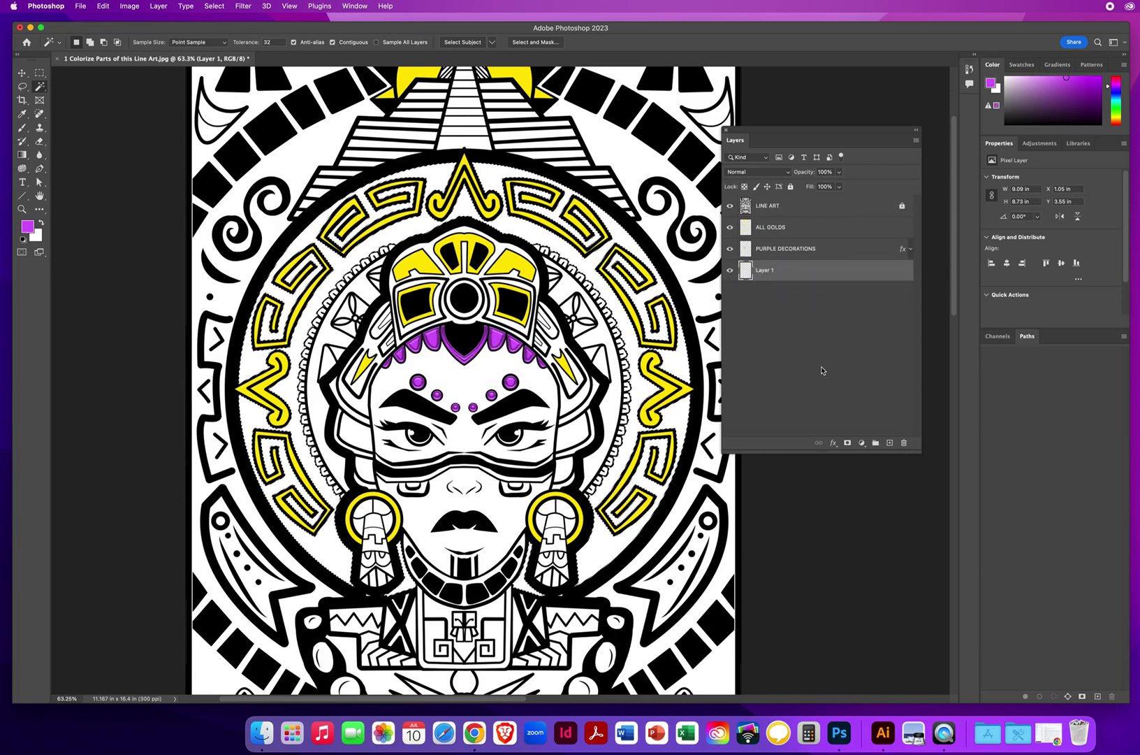
pyautogui.doubleClick(766, 272)
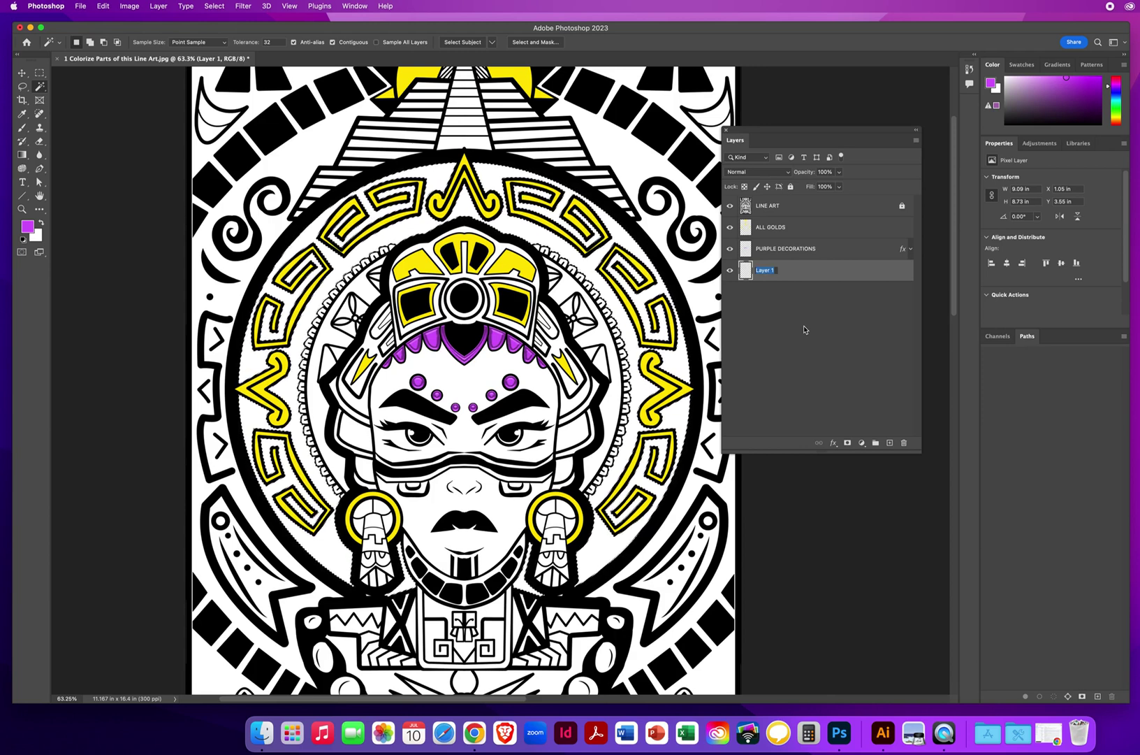
pyautogui.write('RED TEXTURED AR')
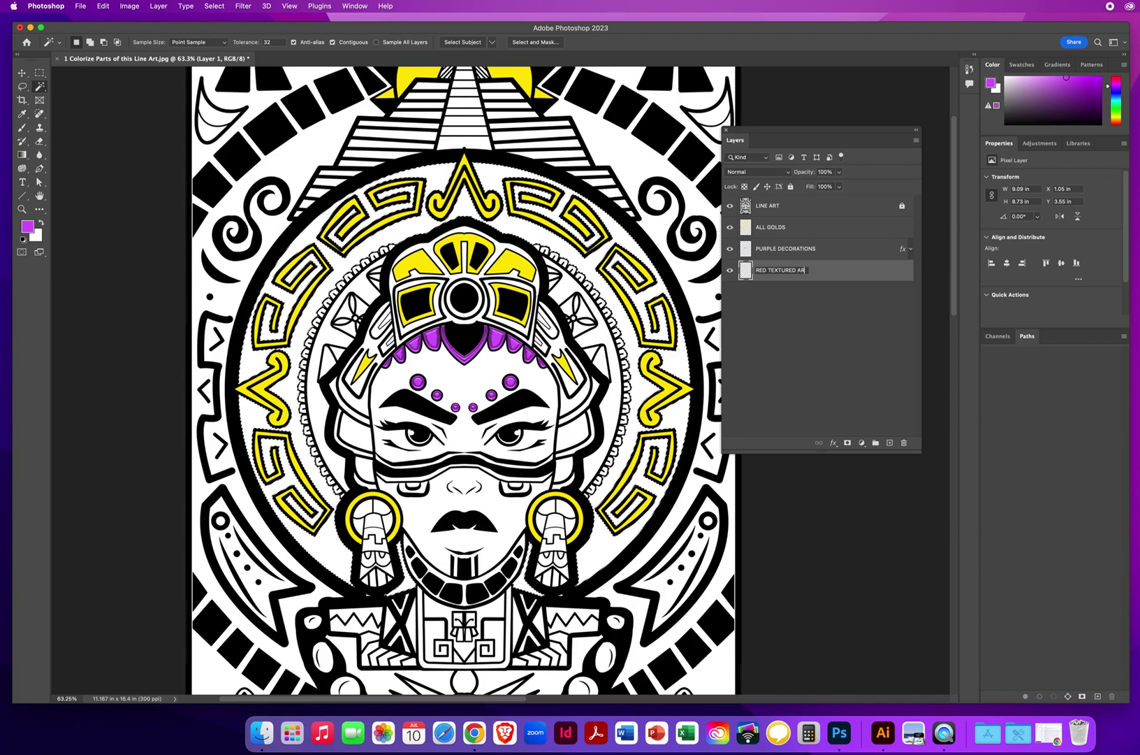
pyautogui.write('CH')
pyautogui.press('Return')
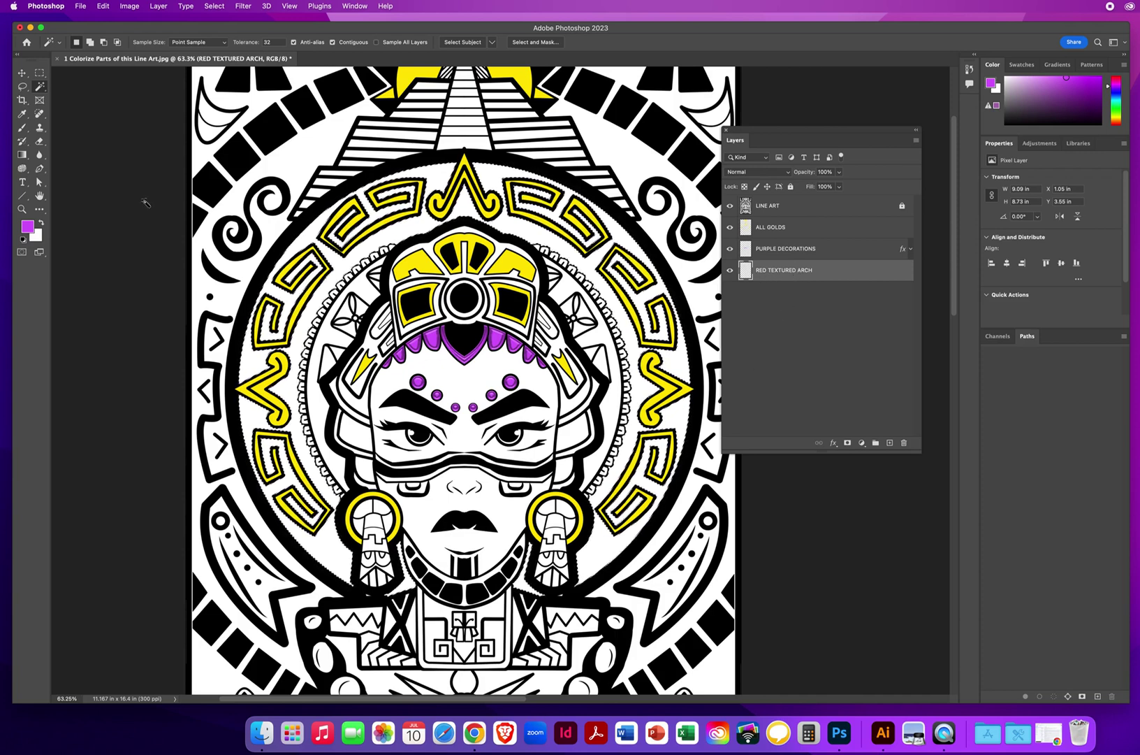
# - Set the foreground colour to a deep, saturated red
pyautogui.click(28, 226)
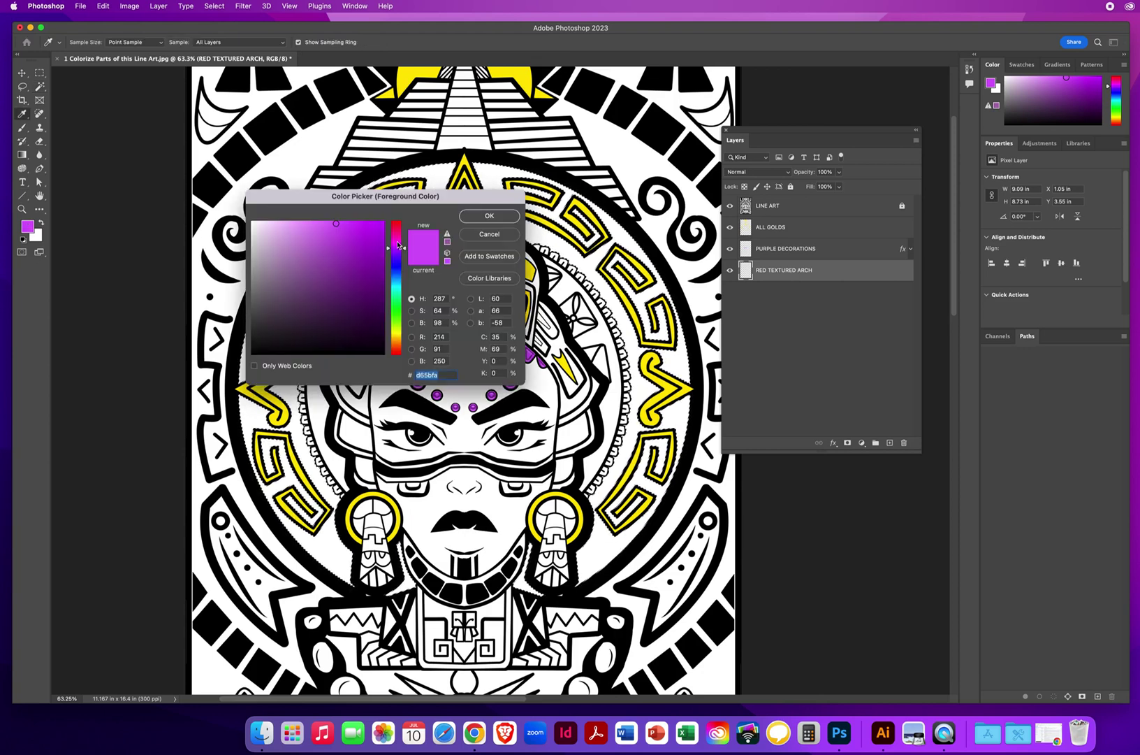
pyautogui.moveTo(399, 244); pyautogui.dragTo(397, 354)
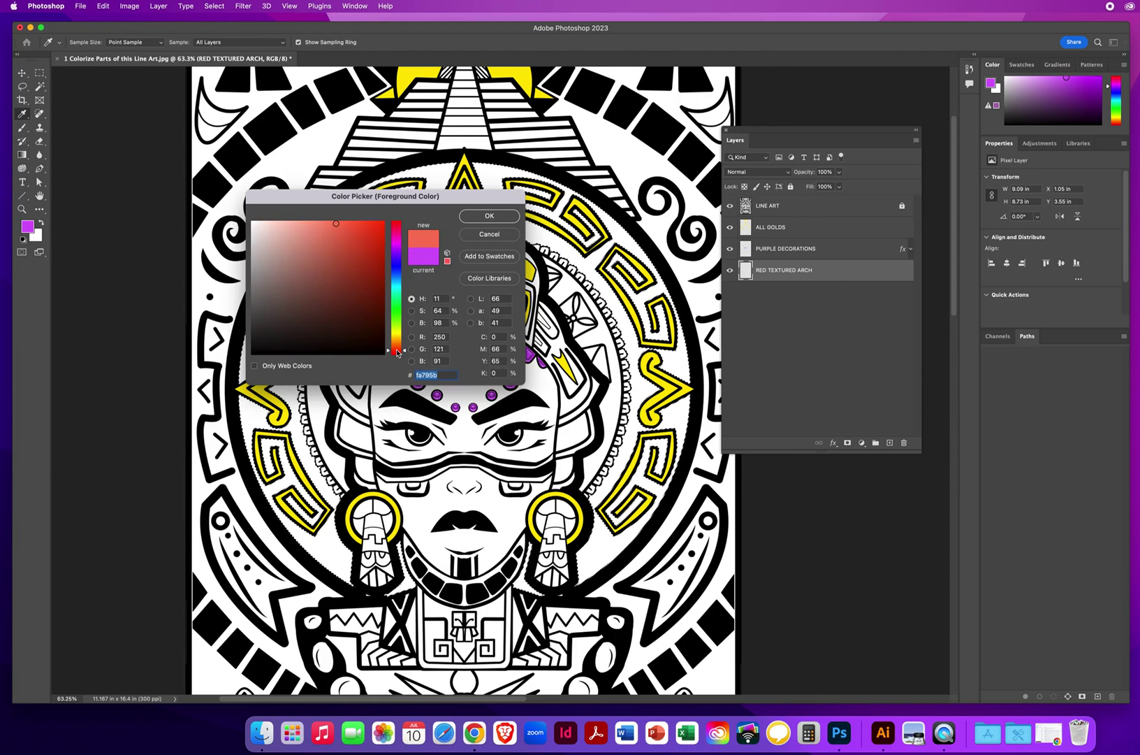
pyautogui.moveTo(369, 228); pyautogui.dragTo(378, 225)
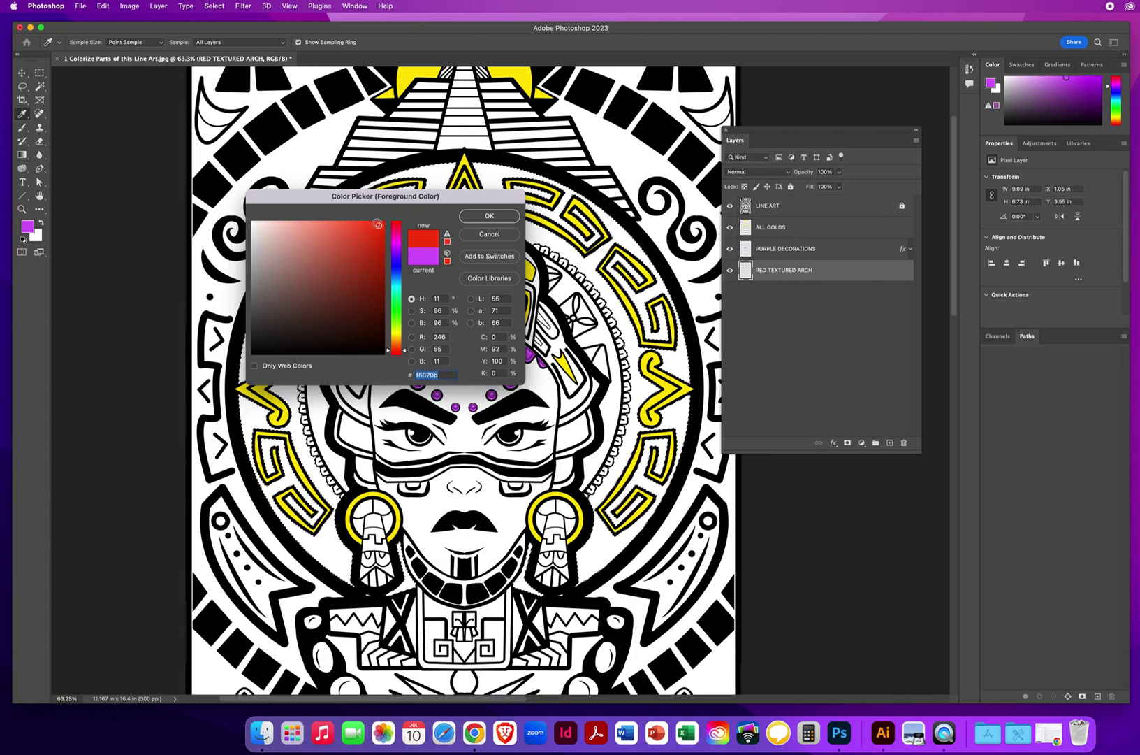
pyautogui.click(489, 216)
# - Fill the selected arch ring with the red foreground colour
pyautogui.press('w')
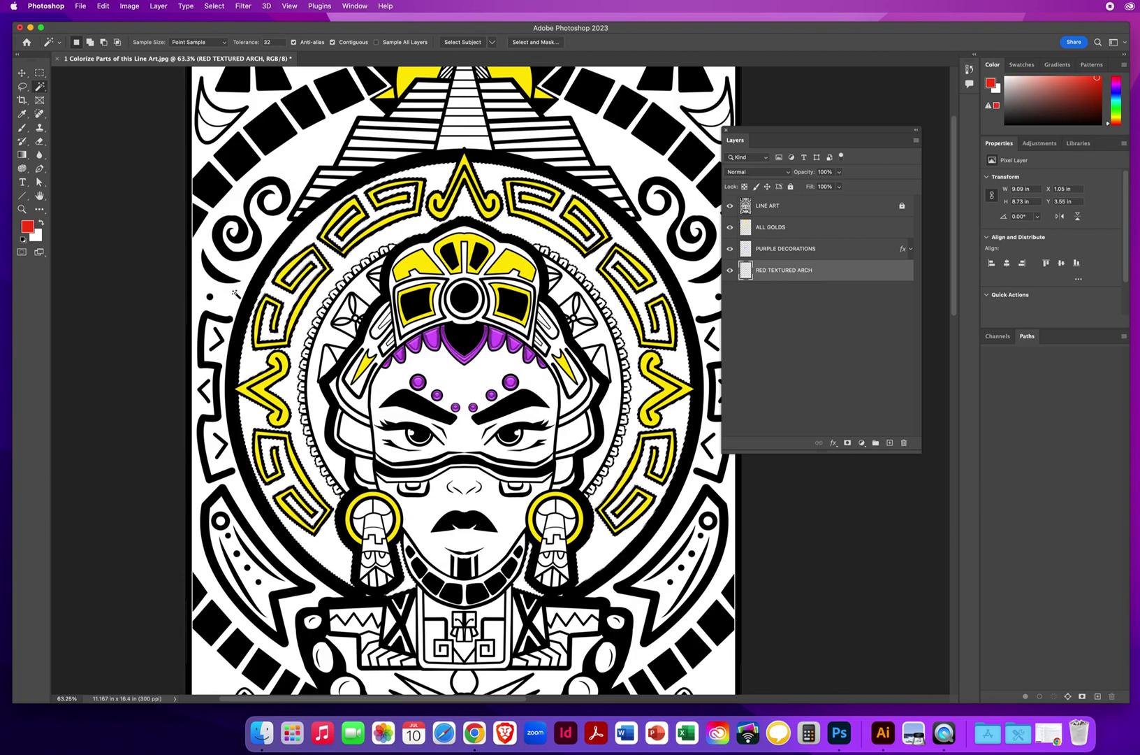
pyautogui.press('alt')
pyautogui.hotkey('alt', 'BackSpace')
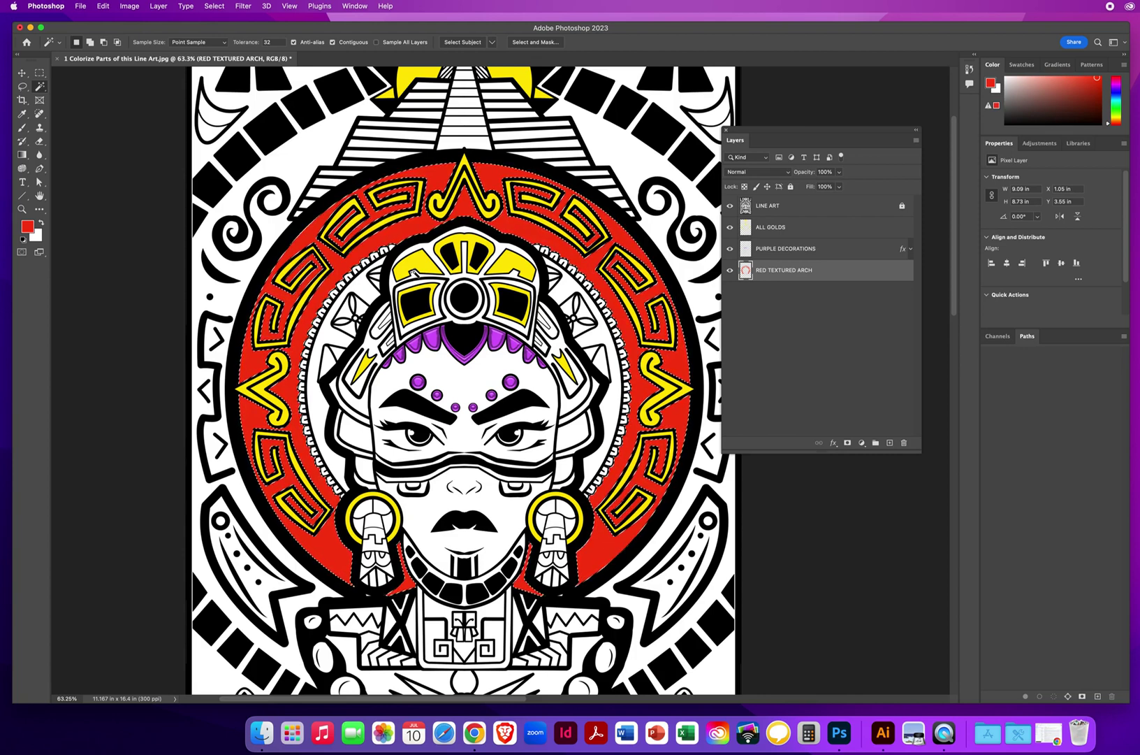
pyautogui.press('v')
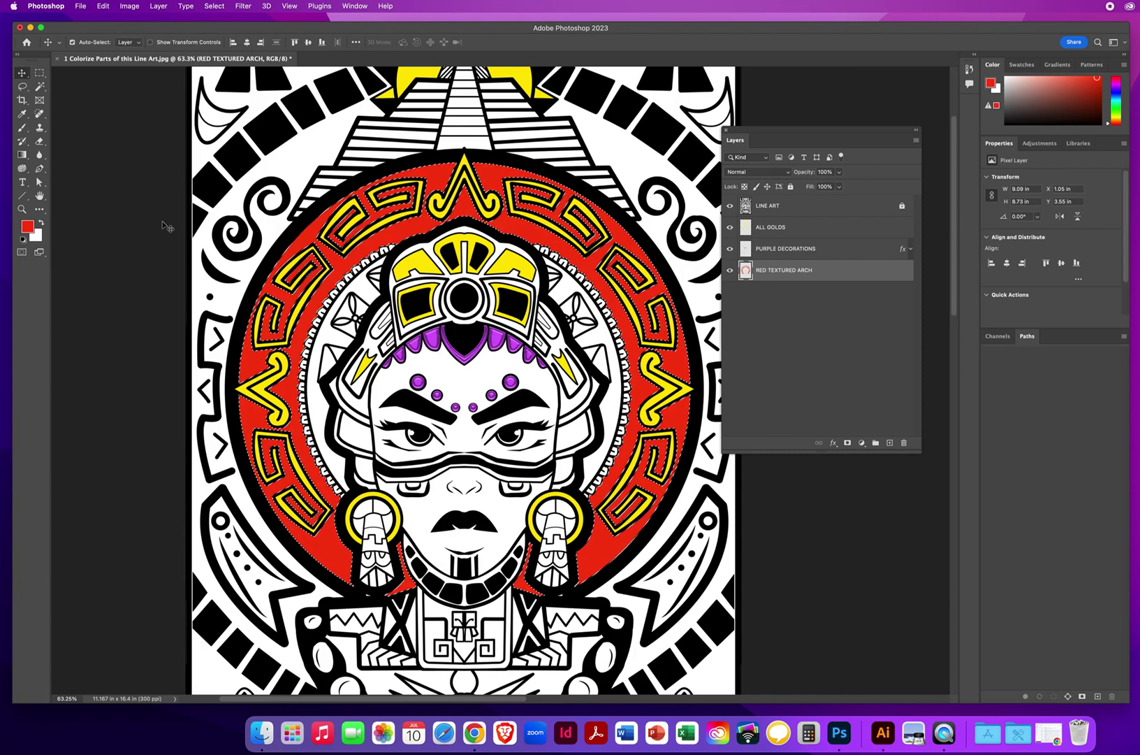
# - Bring up the Sponge artistic filter settings for the red arch
pyautogui.click(245, 6)
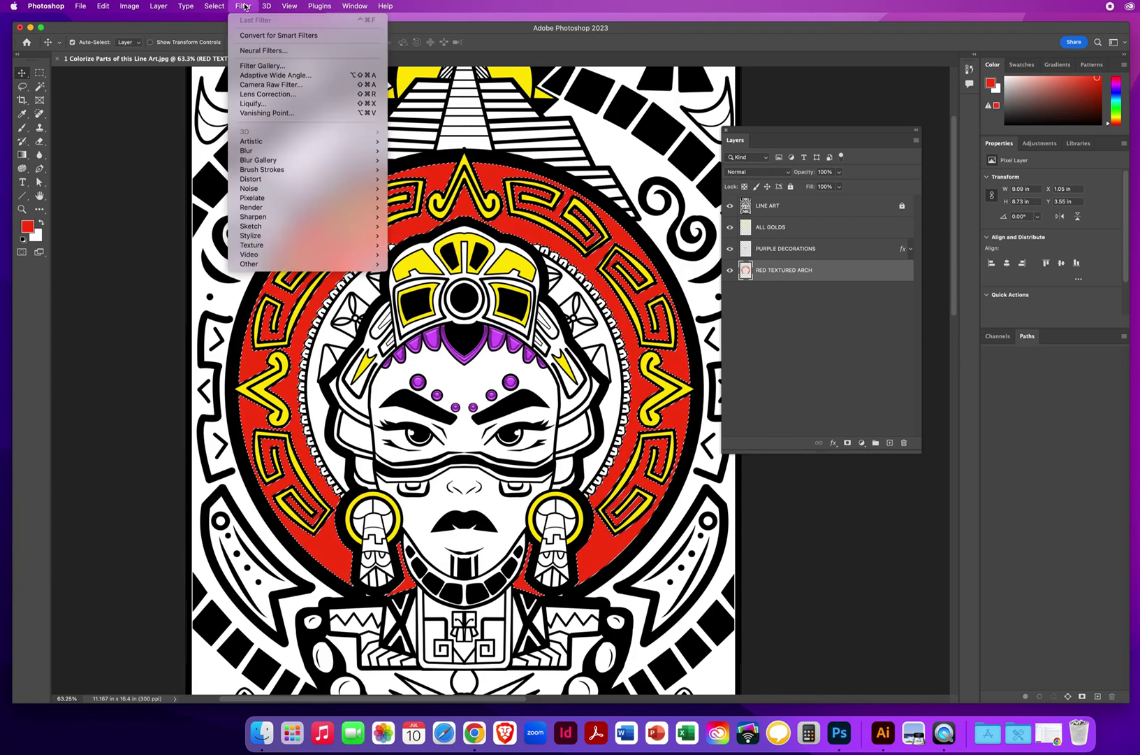
pyautogui.moveTo(249, 143)
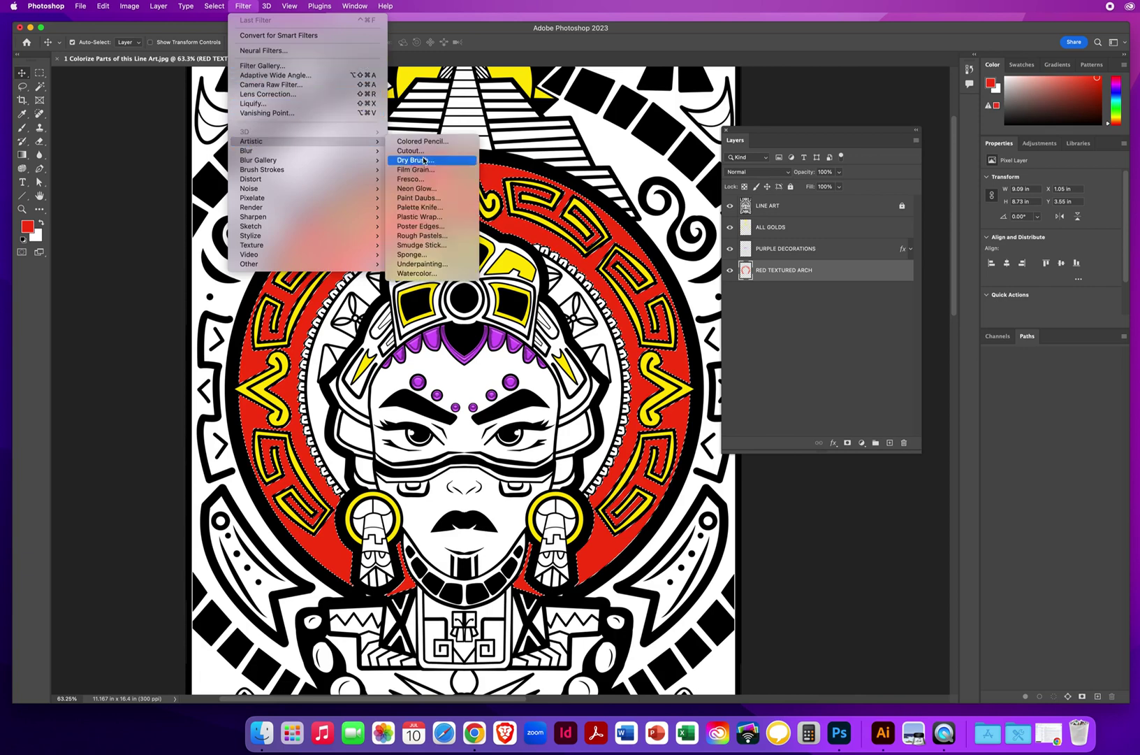
pyautogui.click(414, 255)
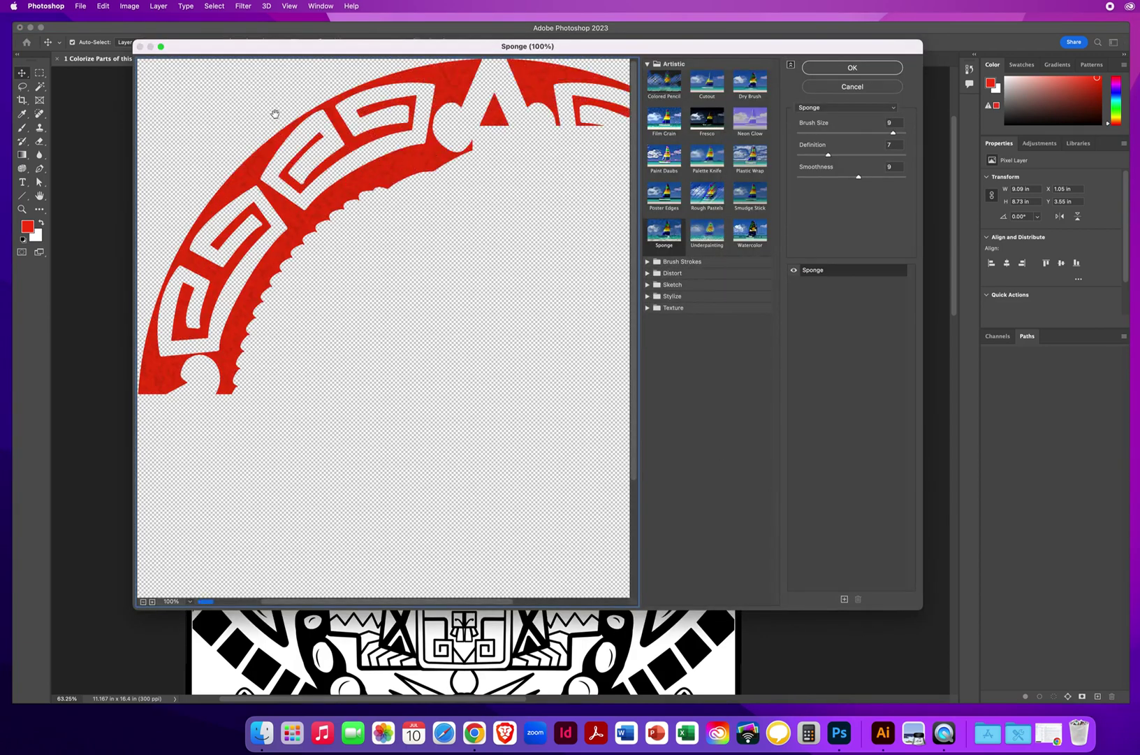
pyautogui.moveTo(497, 48); pyautogui.dragTo(447, 59)
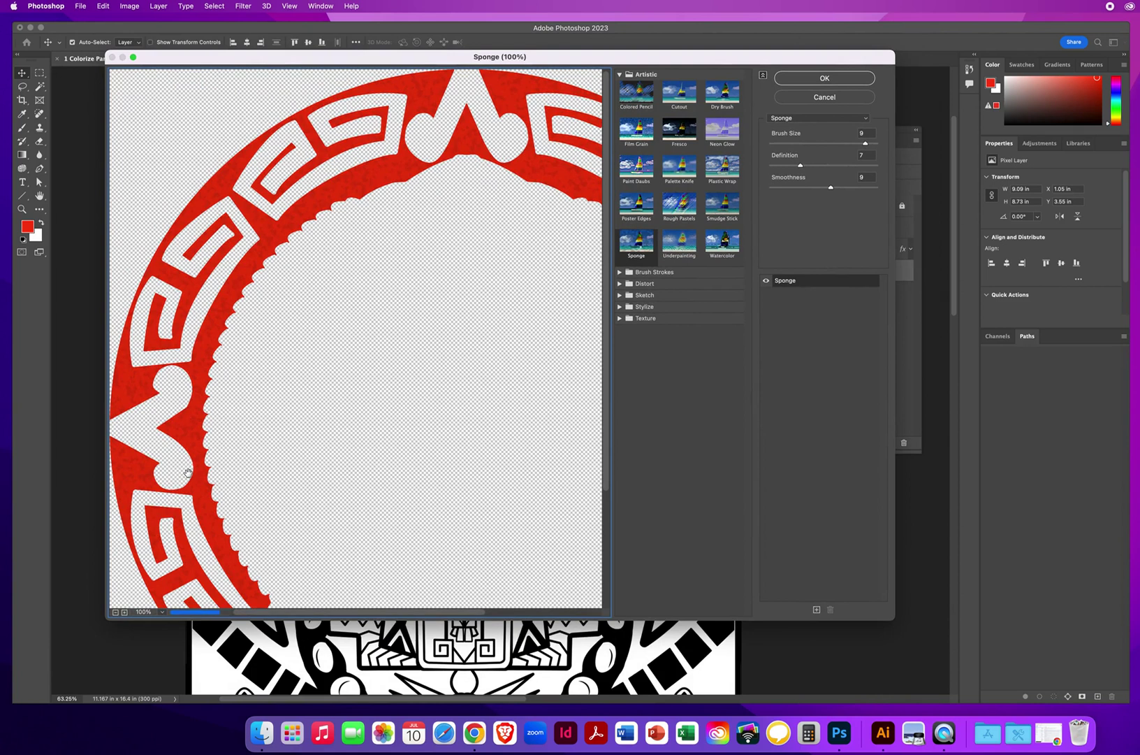
pyautogui.scroll(-5, 220, 381)
pyautogui.scroll(-3, 227, 349)
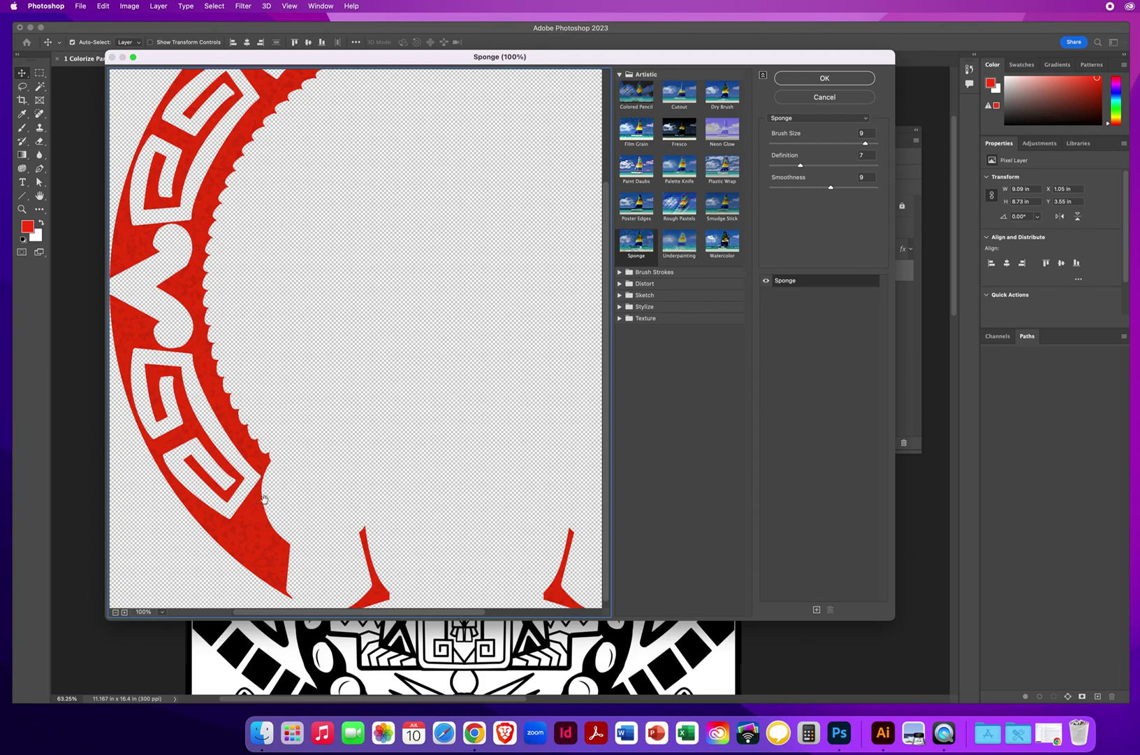
# - Apply Sponge with Brush Size 6, Definition 23 and Smoothness 4
pyautogui.moveTo(801, 166); pyautogui.dragTo(856, 171)
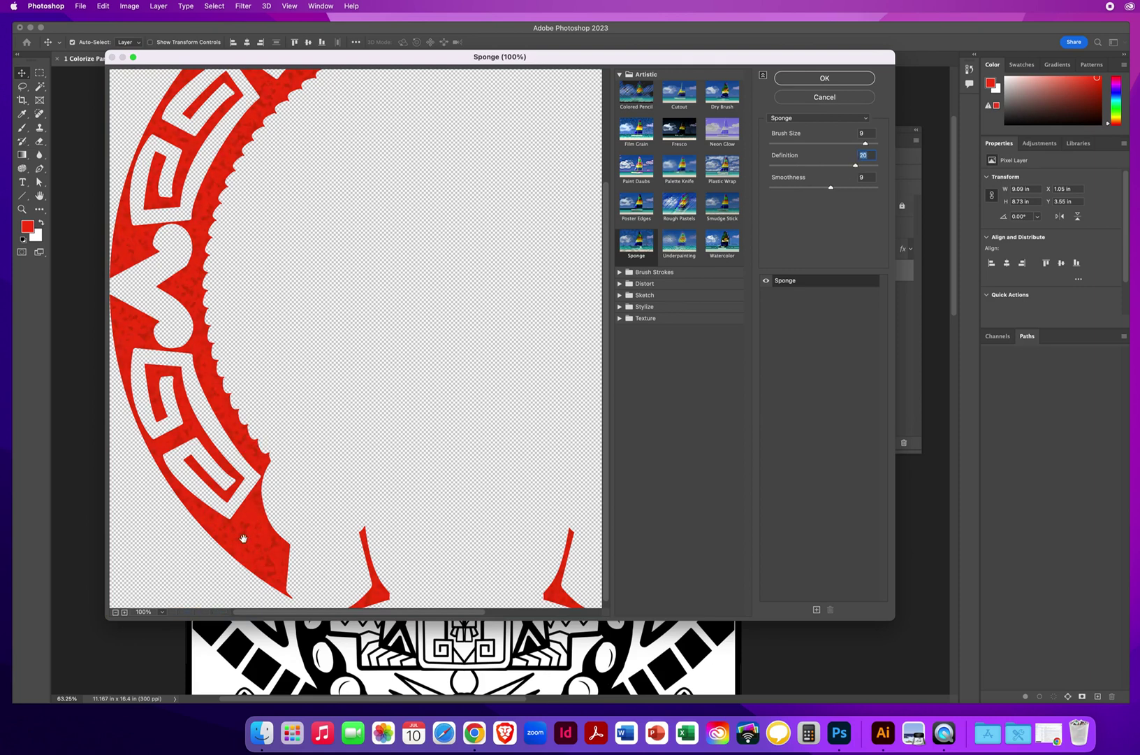
pyautogui.moveTo(866, 144); pyautogui.dragTo(822, 145)
pyautogui.moveTo(830, 188); pyautogui.dragTo(796, 197)
pyautogui.moveTo(824, 144); pyautogui.dragTo(851, 146)
pyautogui.moveTo(854, 167); pyautogui.dragTo(821, 167)
pyautogui.moveTo(797, 169); pyautogui.dragTo(834, 171)
pyautogui.moveTo(877, 168)
pyautogui.mouseDown()
pyautogui.moveTo(866, 169)
pyautogui.moveTo(869, 145)
pyautogui.mouseUp()
pyautogui.click(870, 154)
pyautogui.click(867, 179)
pyautogui.click(803, 79)
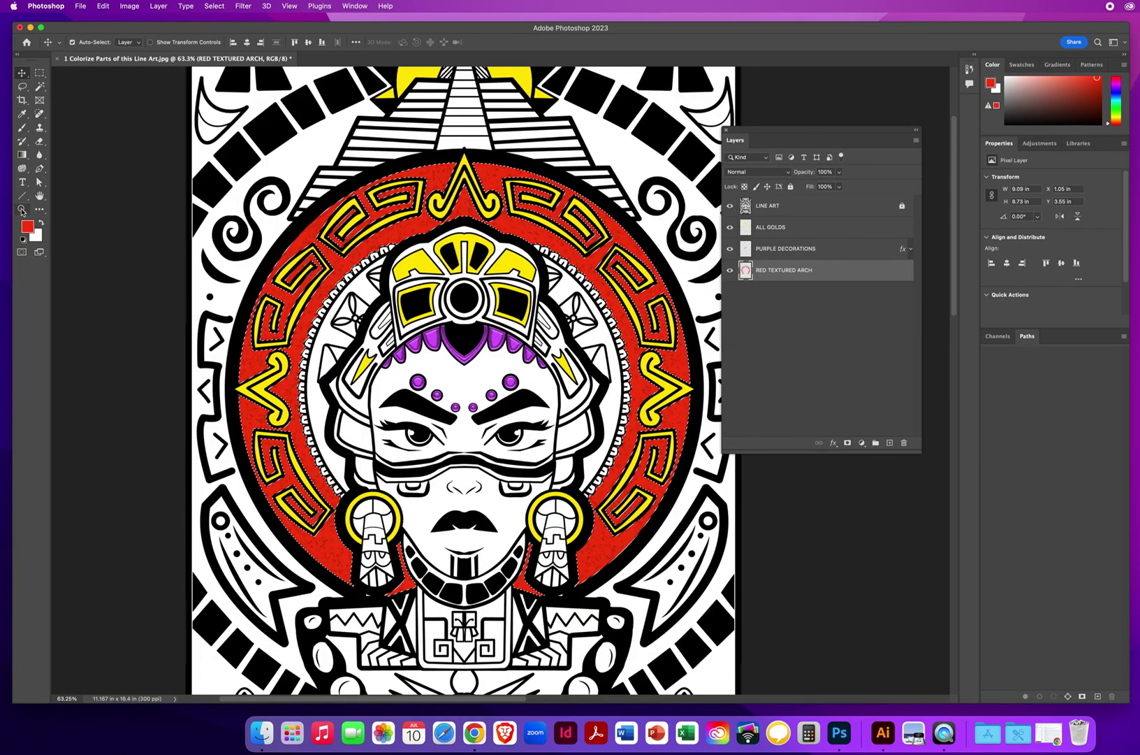
pyautogui.press('z')
pyautogui.click(589, 312)
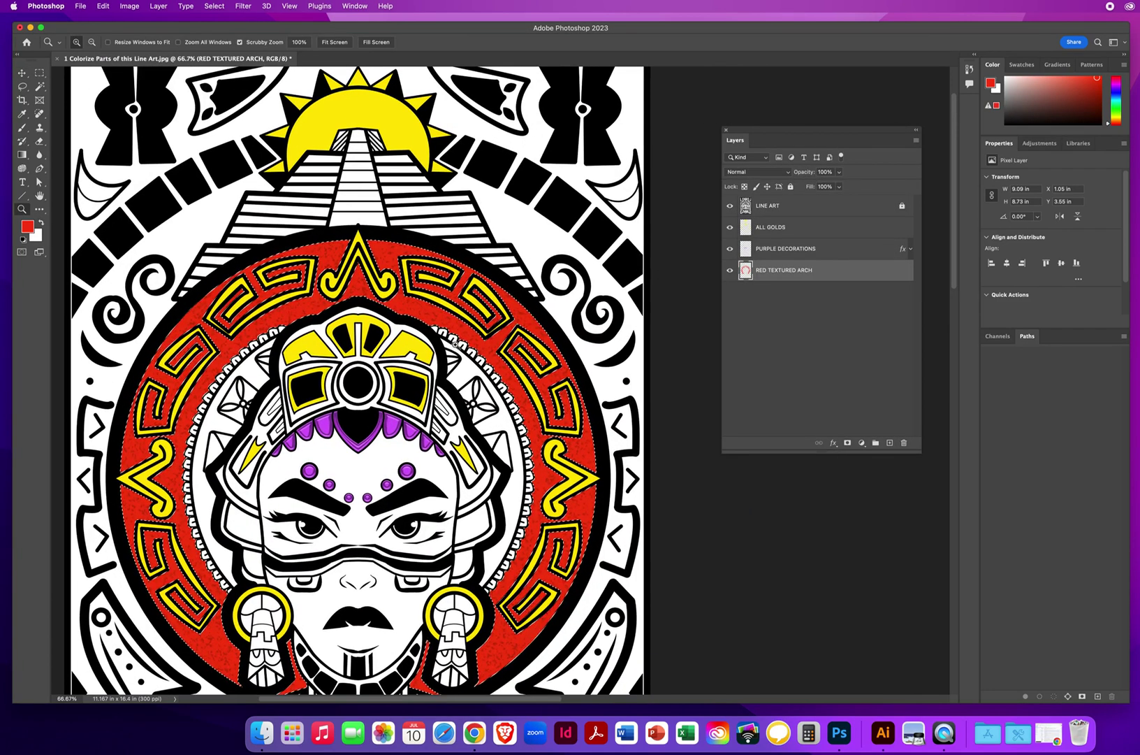
pyautogui.click(466, 359)
pyautogui.click(465, 359)
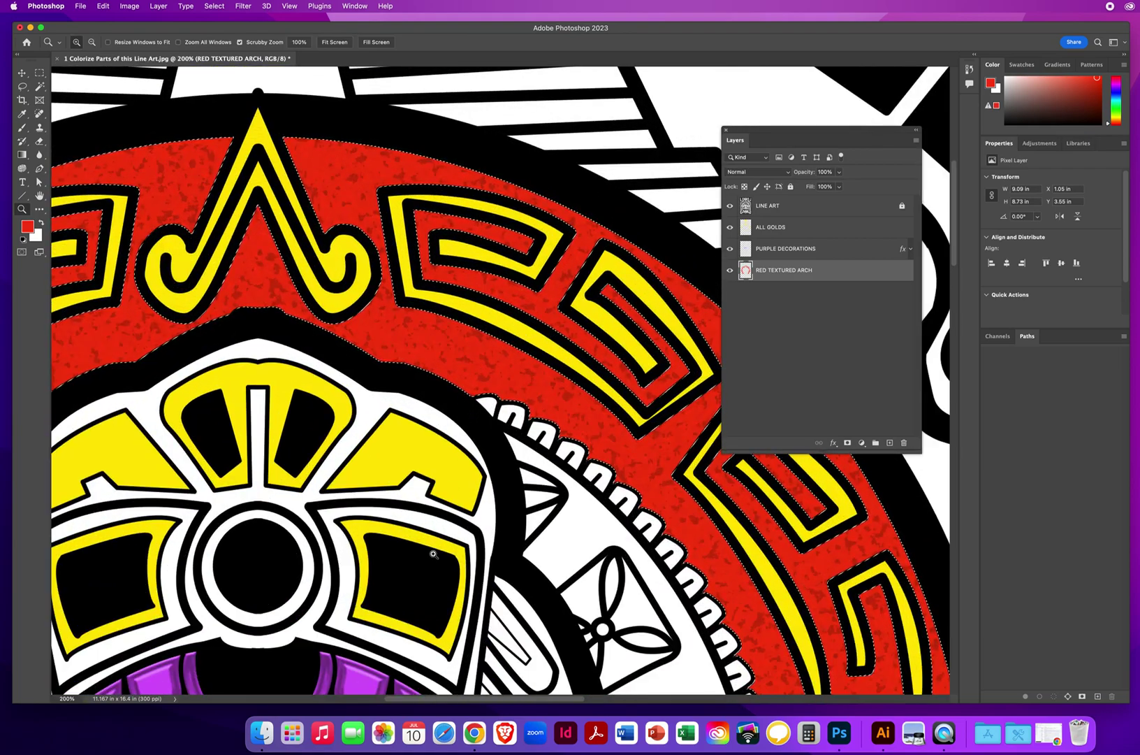
pyautogui.moveTo(474, 373); pyautogui.dragTo(321, 498)
pyautogui.moveTo(420, 552); pyautogui.dragTo(488, 321)
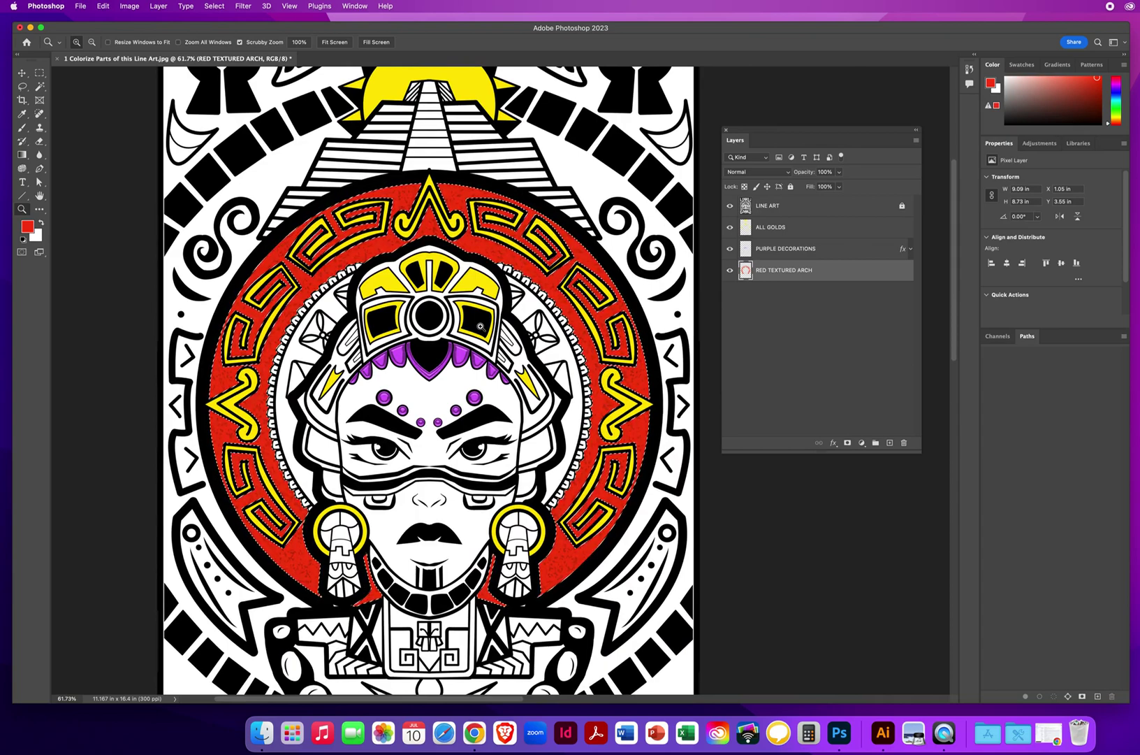
pyautogui.moveTo(517, 265)
pyautogui.mouseDown()
pyautogui.moveTo(570, 272)
pyautogui.moveTo(512, 269)
pyautogui.mouseUp()
# - Apply Mosaic Tiles to the arch with Tile Size 41, Grout Width 7, Lighten Grout 6
pyautogui.click(243, 6)
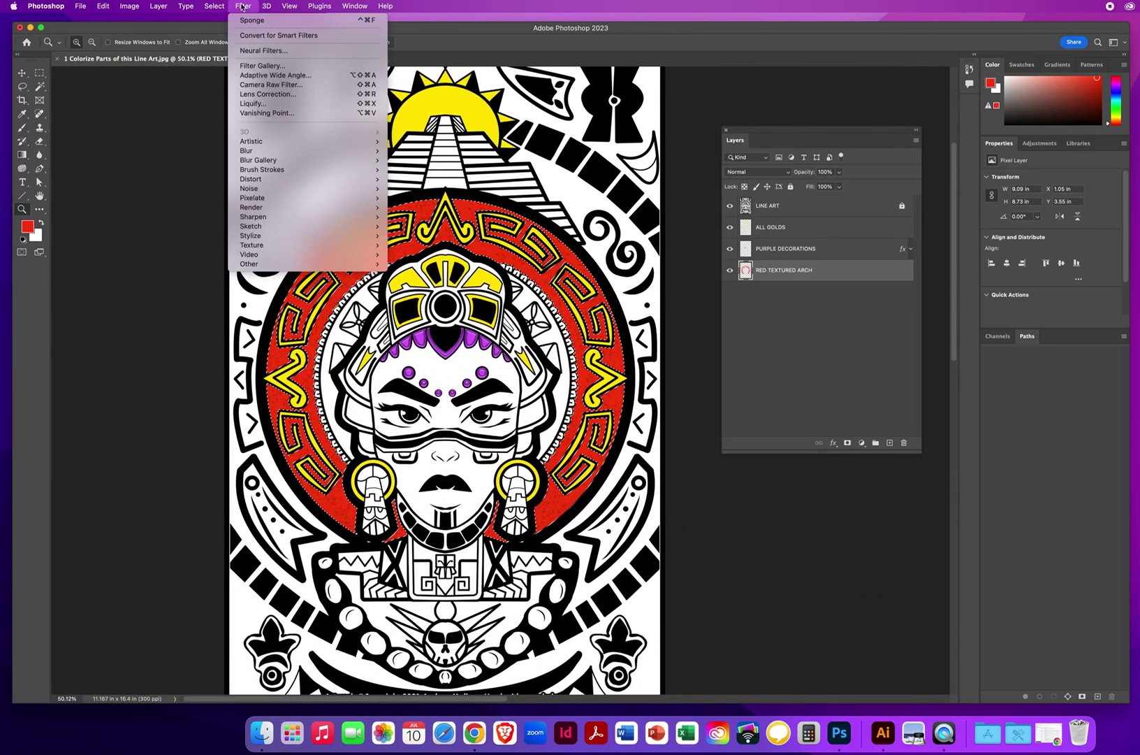
pyautogui.moveTo(273, 240)
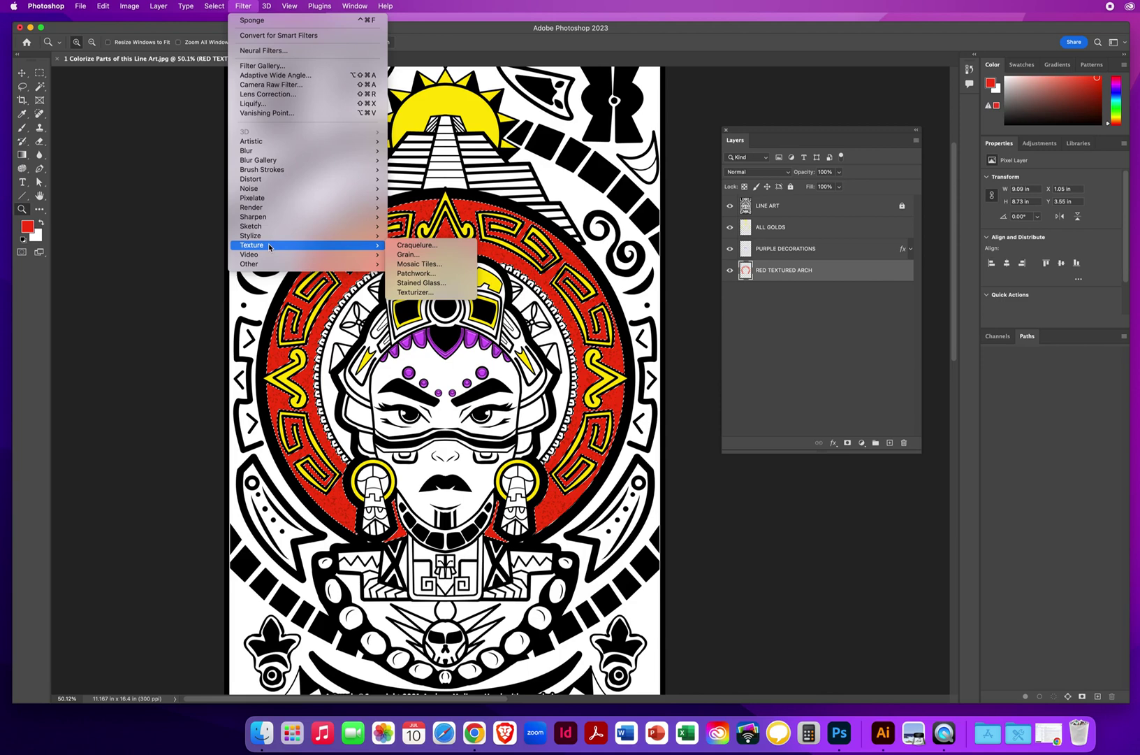
pyautogui.click(409, 264)
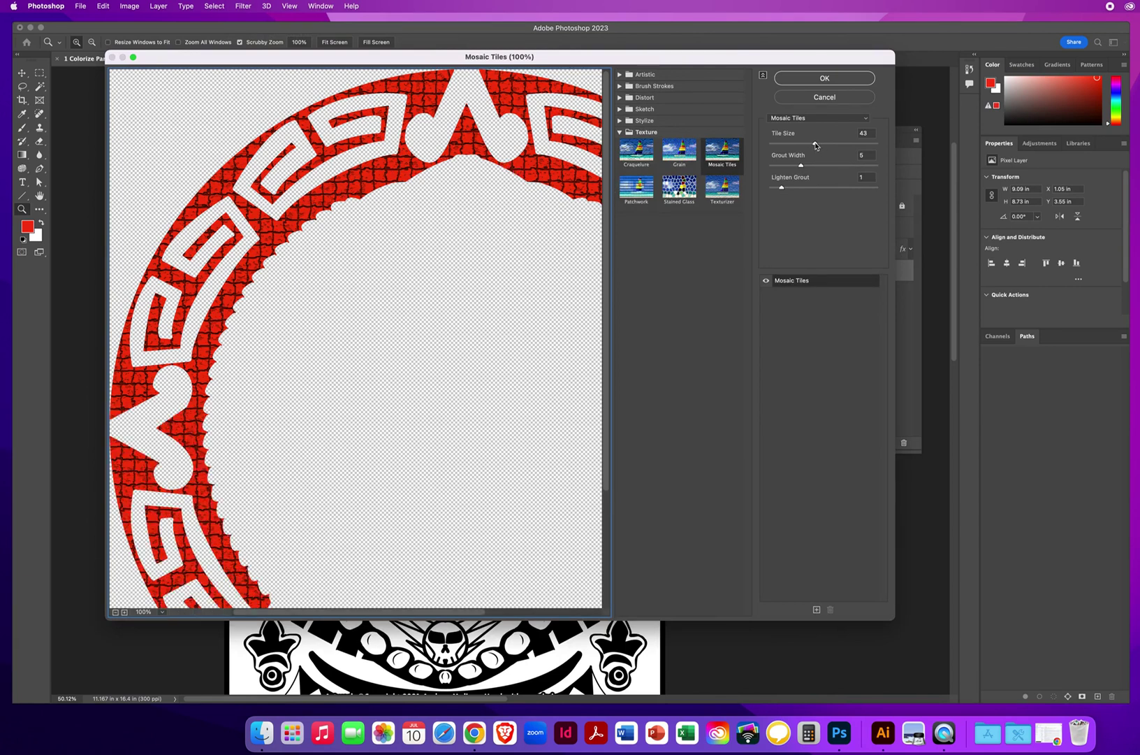
pyautogui.moveTo(816, 145); pyautogui.dragTo(775, 166)
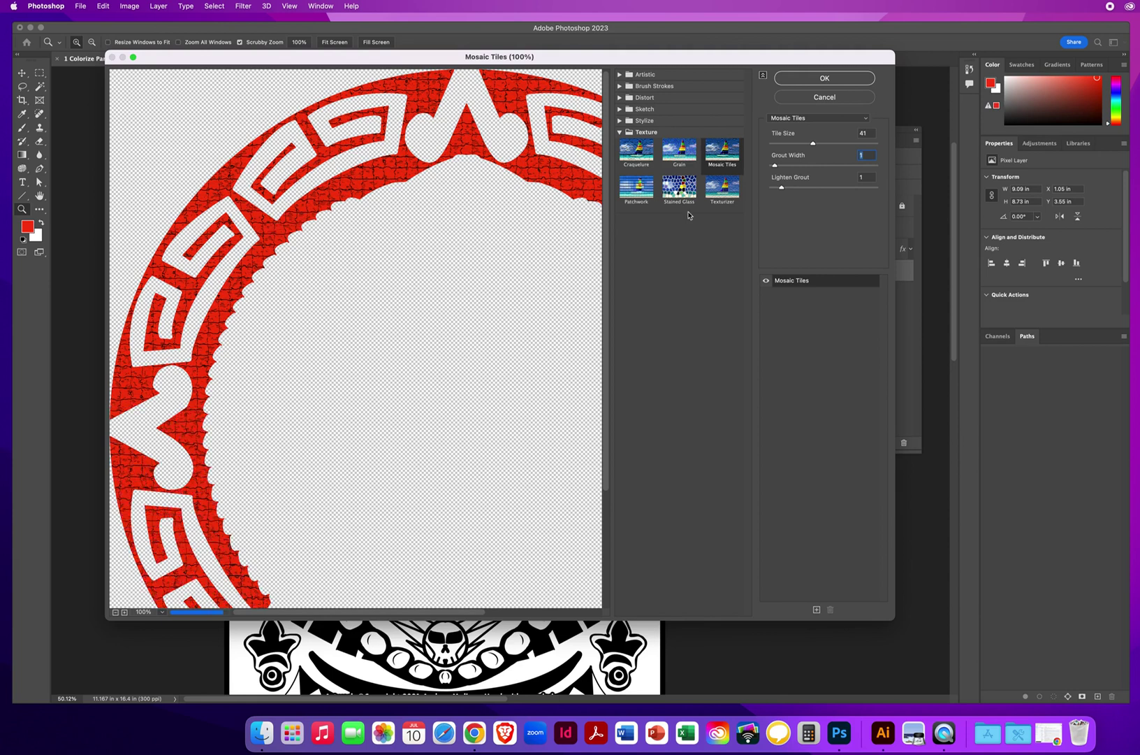
pyautogui.moveTo(775, 167); pyautogui.dragTo(815, 168)
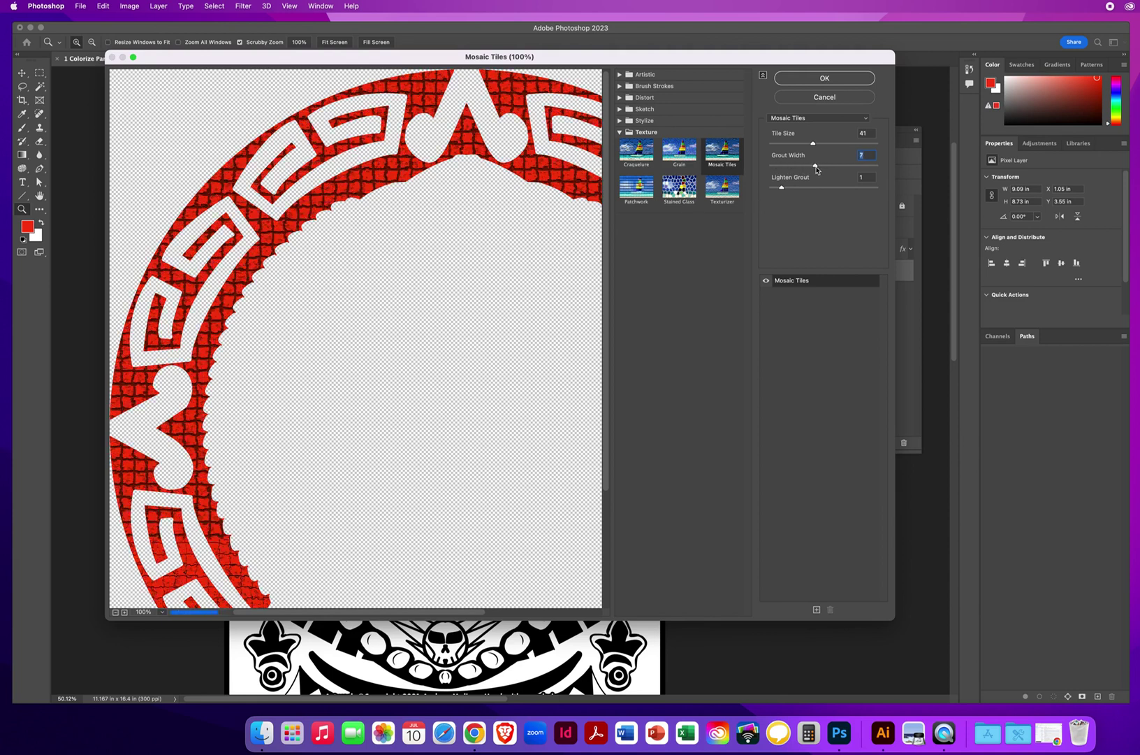
pyautogui.moveTo(782, 190); pyautogui.dragTo(832, 190)
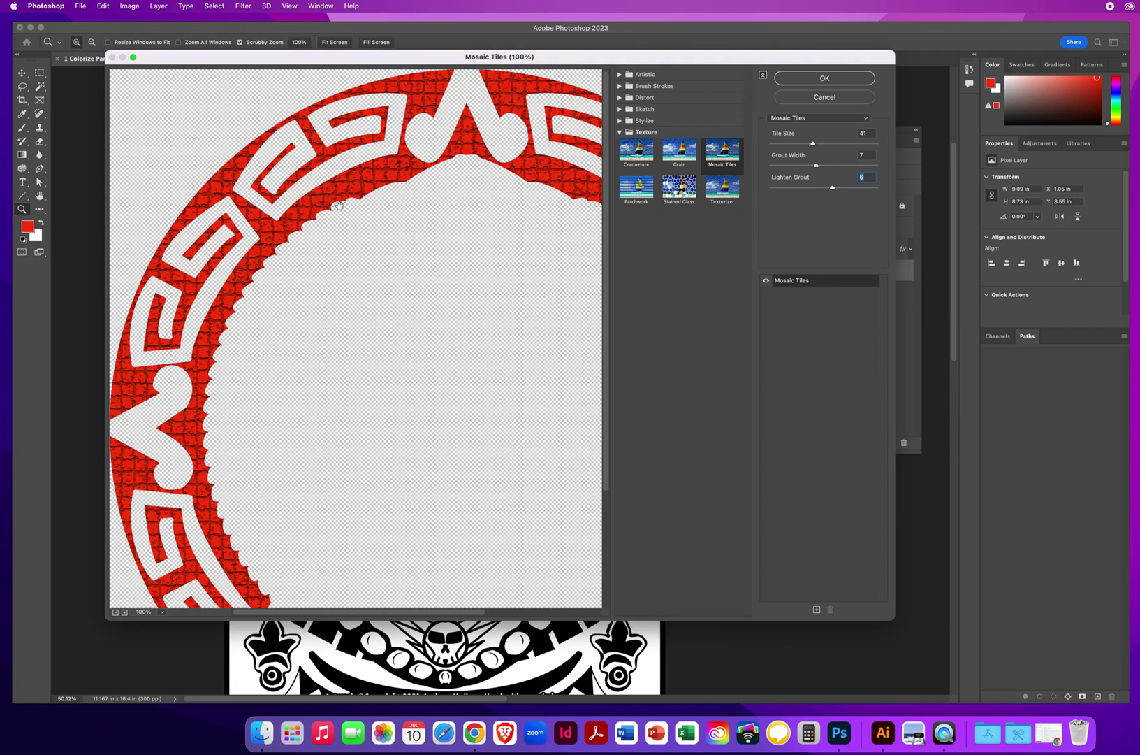
pyautogui.click(816, 80)
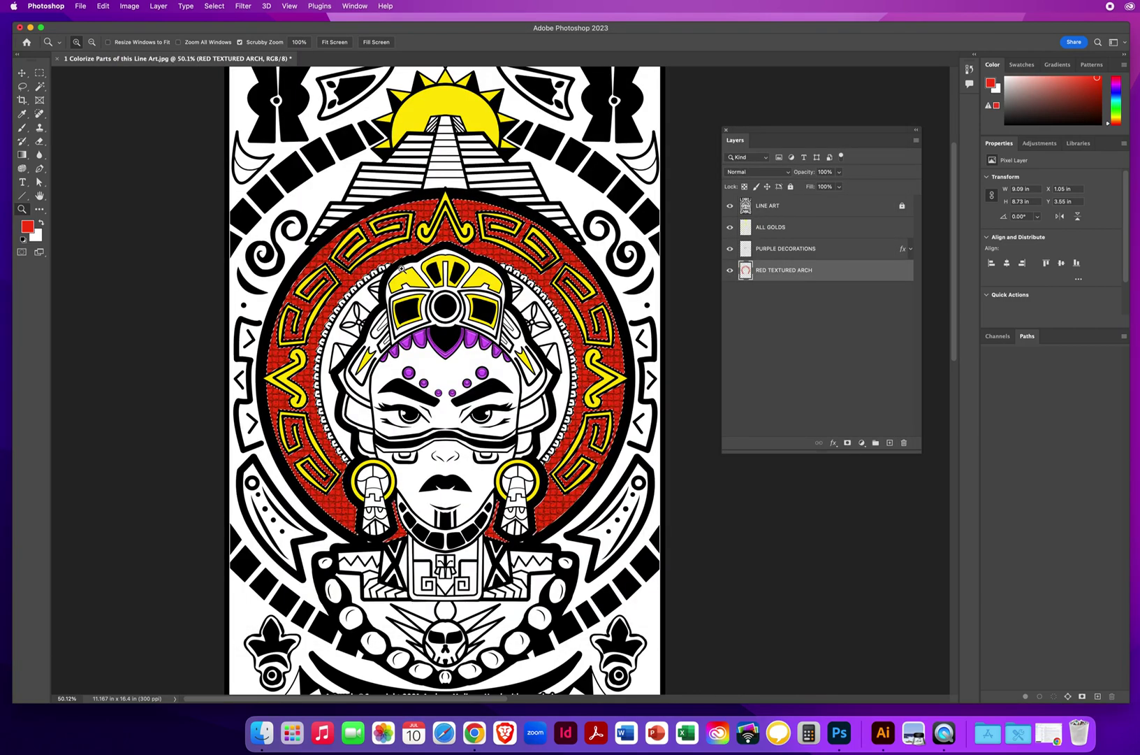
# - Zoom in on the headdress and look over the mosaic arch before opening the Filter menu
pyautogui.moveTo(404, 269)
pyautogui.mouseDown()
pyautogui.moveTo(434, 271)
pyautogui.moveTo(415, 270)
pyautogui.mouseUp()
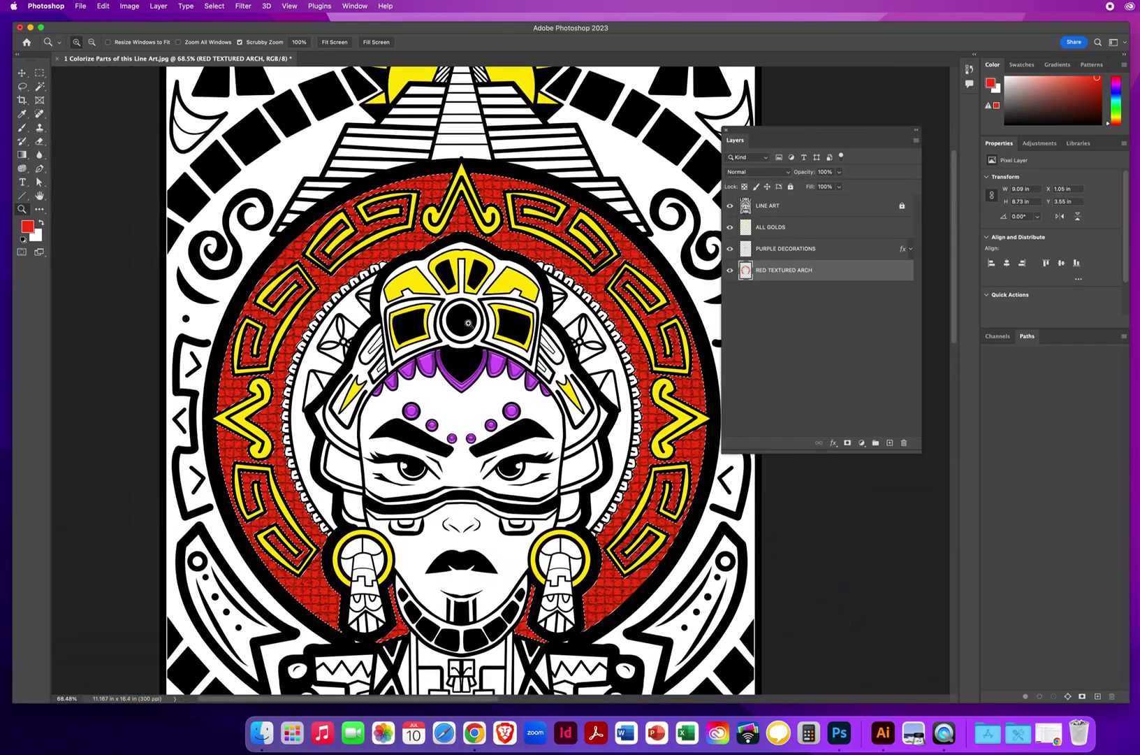
pyautogui.scroll(5, 443, 355)
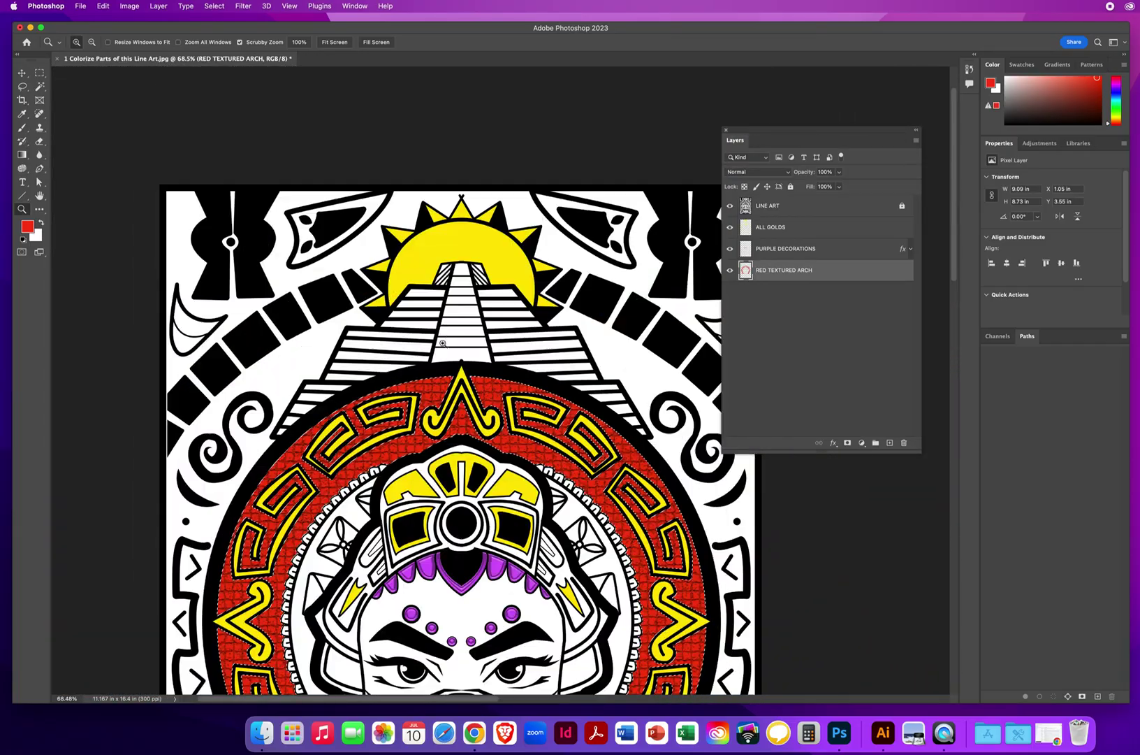
pyautogui.scroll(-5, 443, 355)
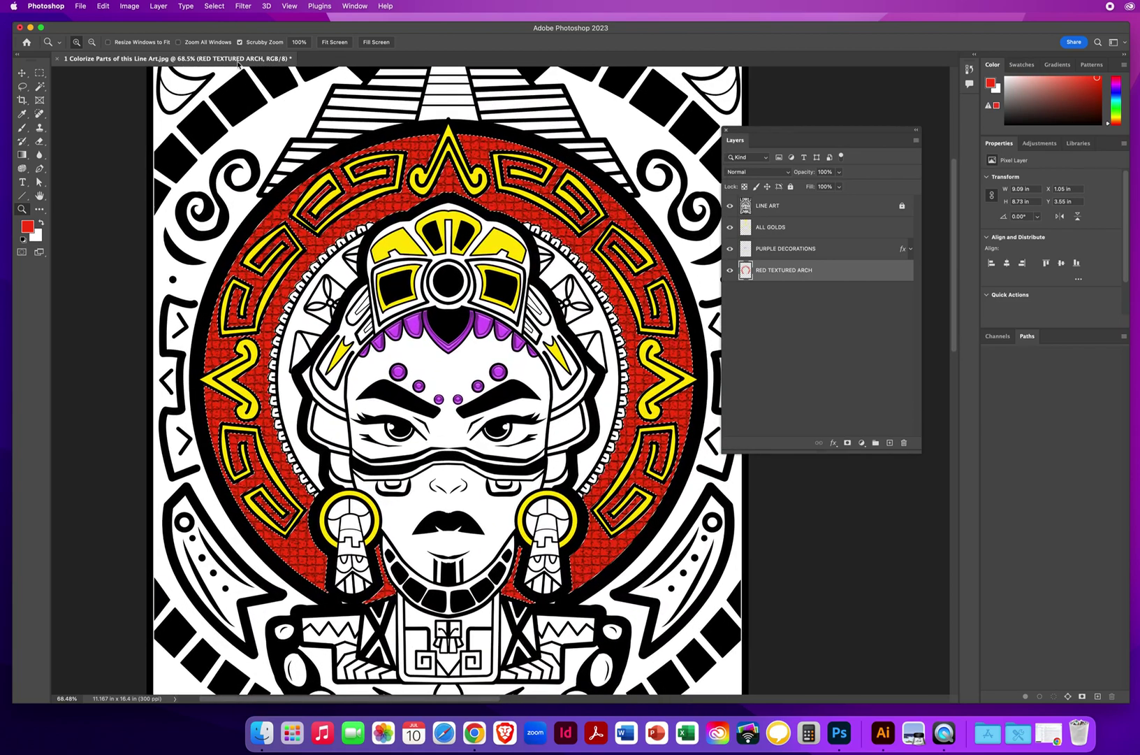
pyautogui.click(242, 6)
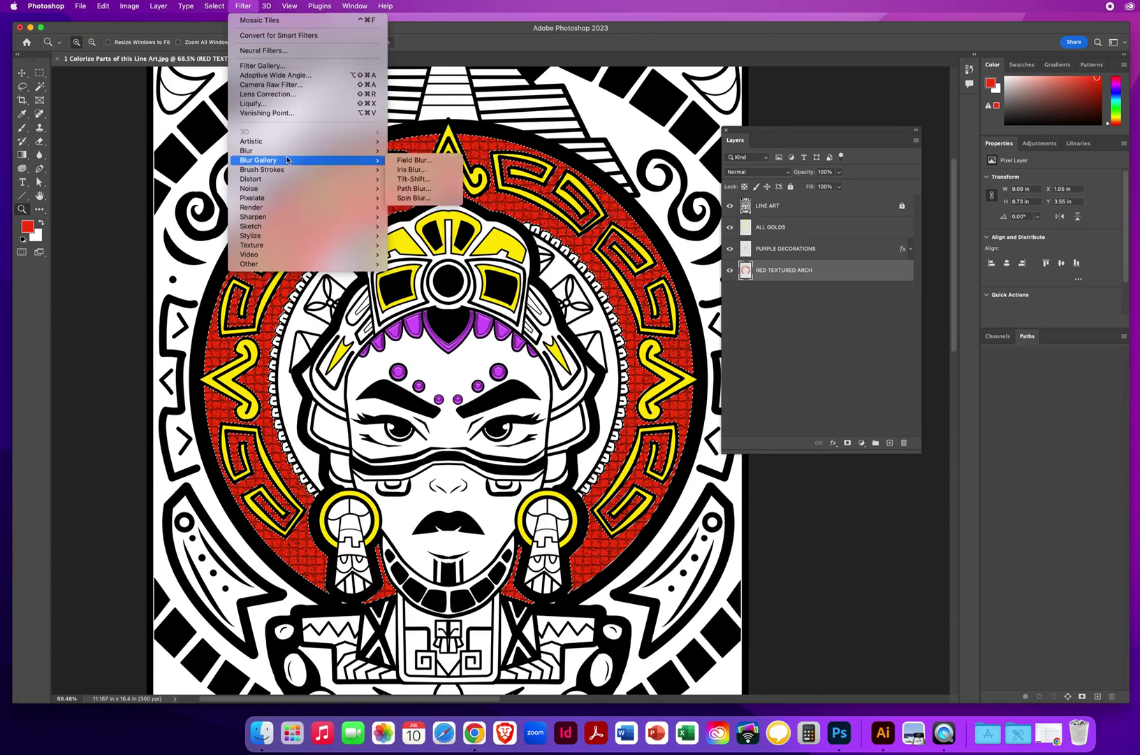
# - Apply Plastic Wrap (Highlight Strength 20, Detail 9, Smoothness 7) to the arch and zoom in
pyautogui.moveTo(260, 144)
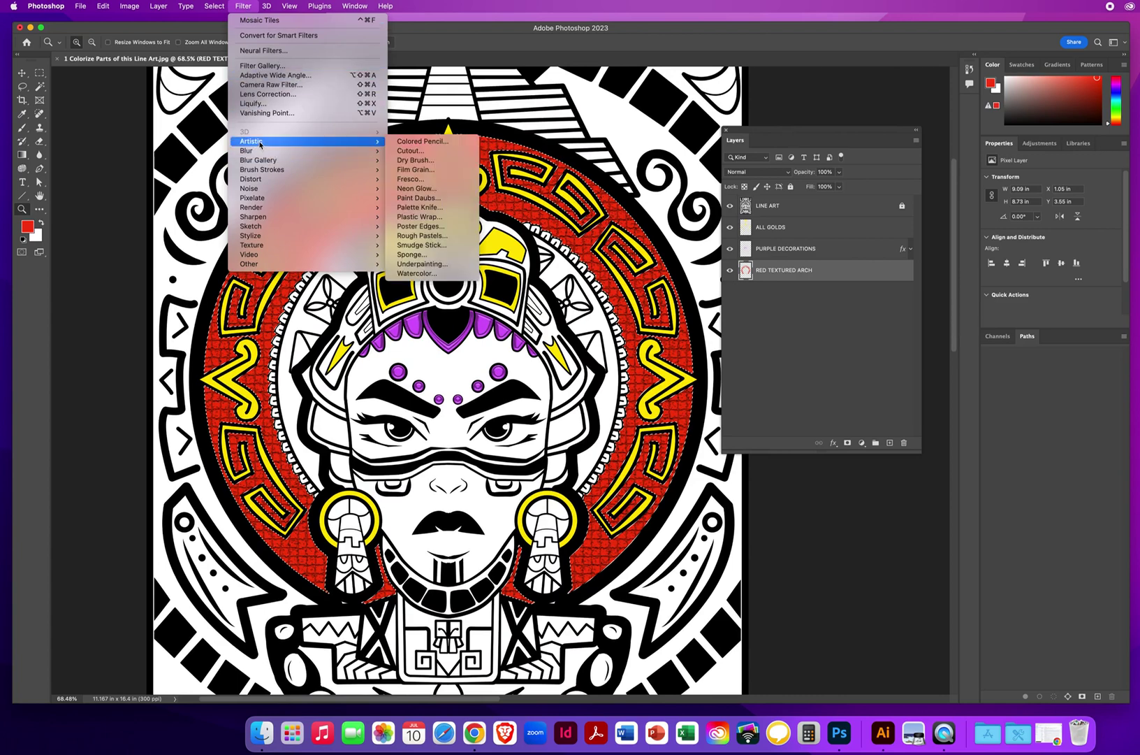
pyautogui.click(419, 218)
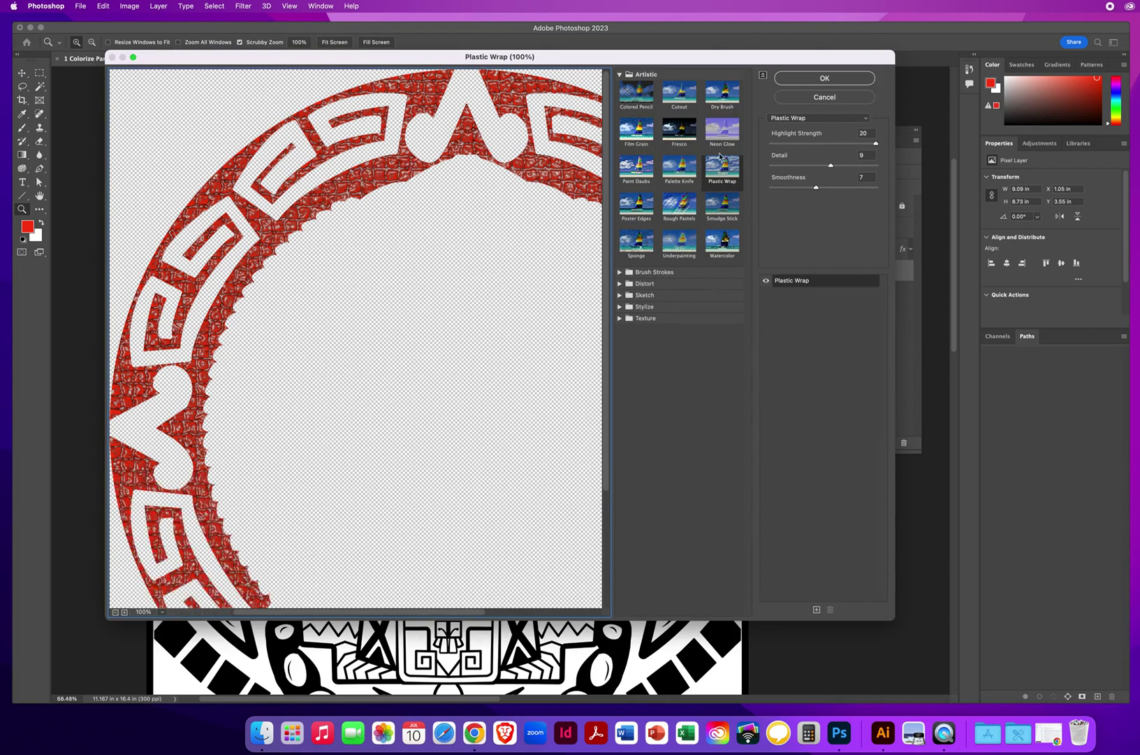
pyautogui.click(810, 79)
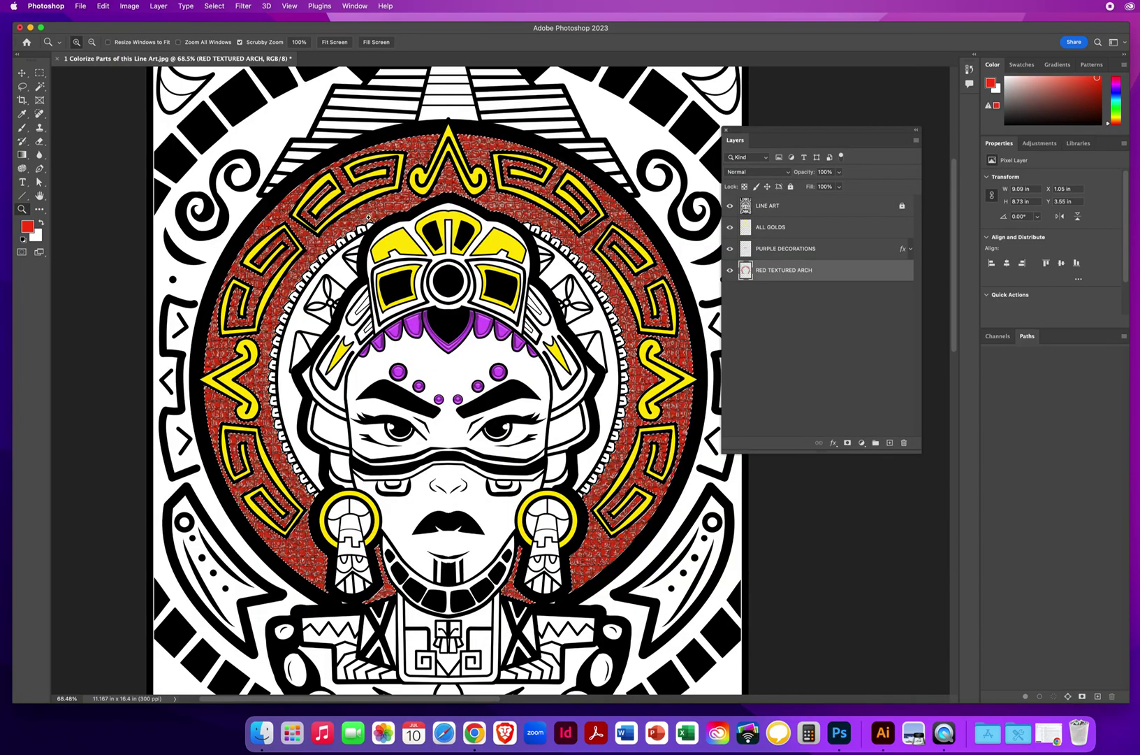
pyautogui.moveTo(491, 204)
pyautogui.mouseDown()
pyautogui.moveTo(583, 217)
pyautogui.moveTo(511, 216)
pyautogui.mouseUp()
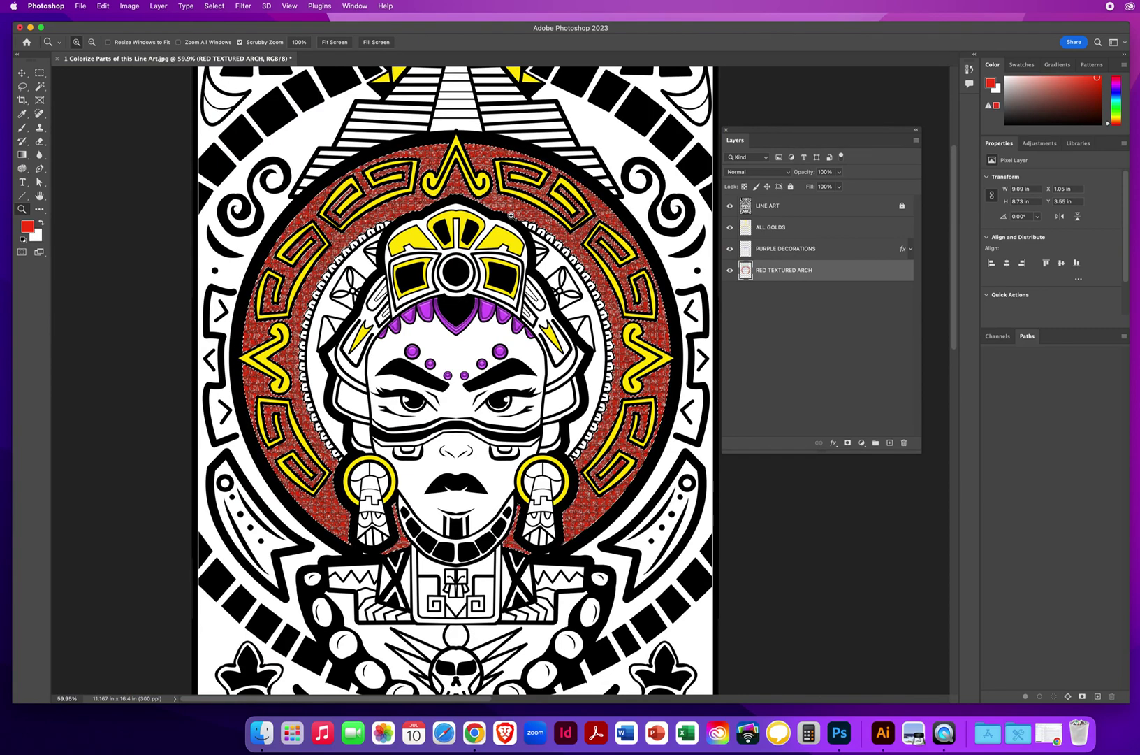
# - Undo the Plastic Wrap effect, keeping only the mosaic texture, and drop the selection
pyautogui.press('super+d')
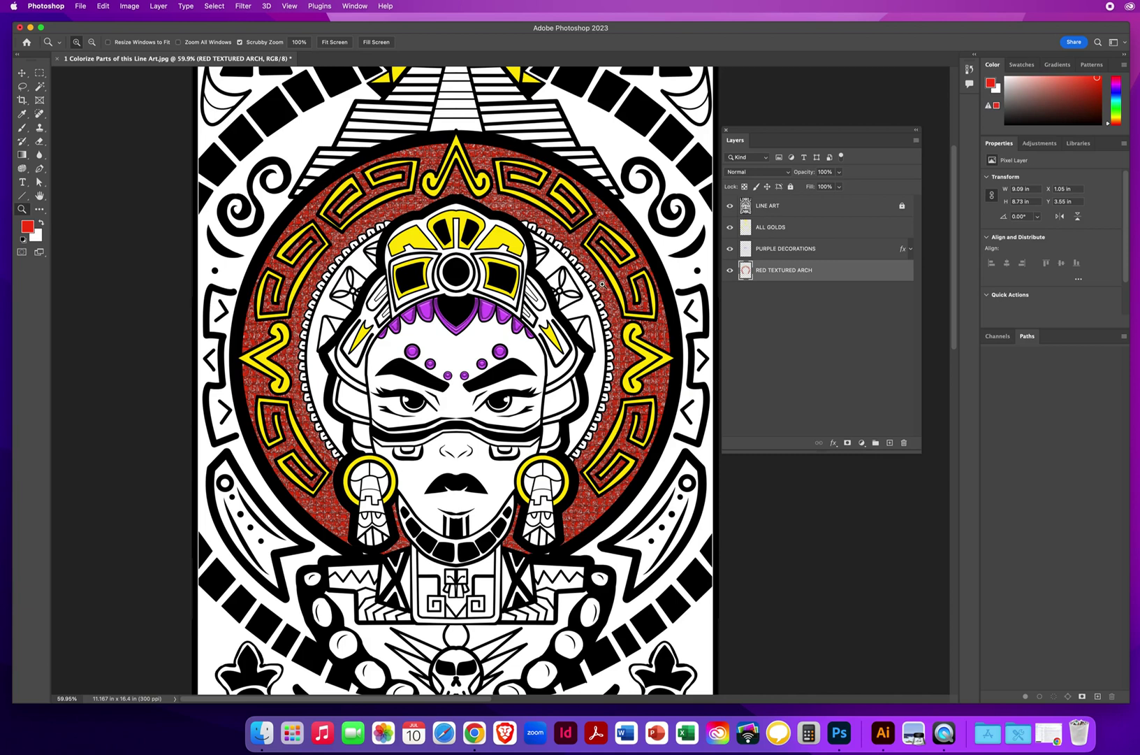
pyautogui.click(105, 6)
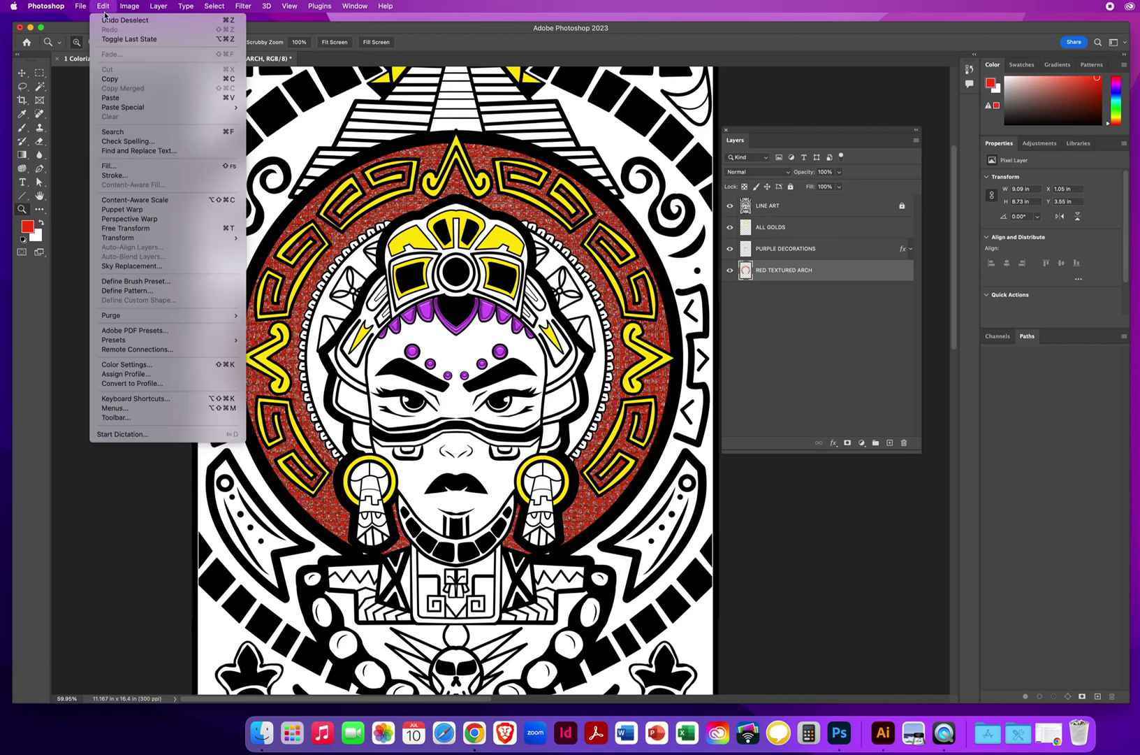
pyautogui.click(107, 21)
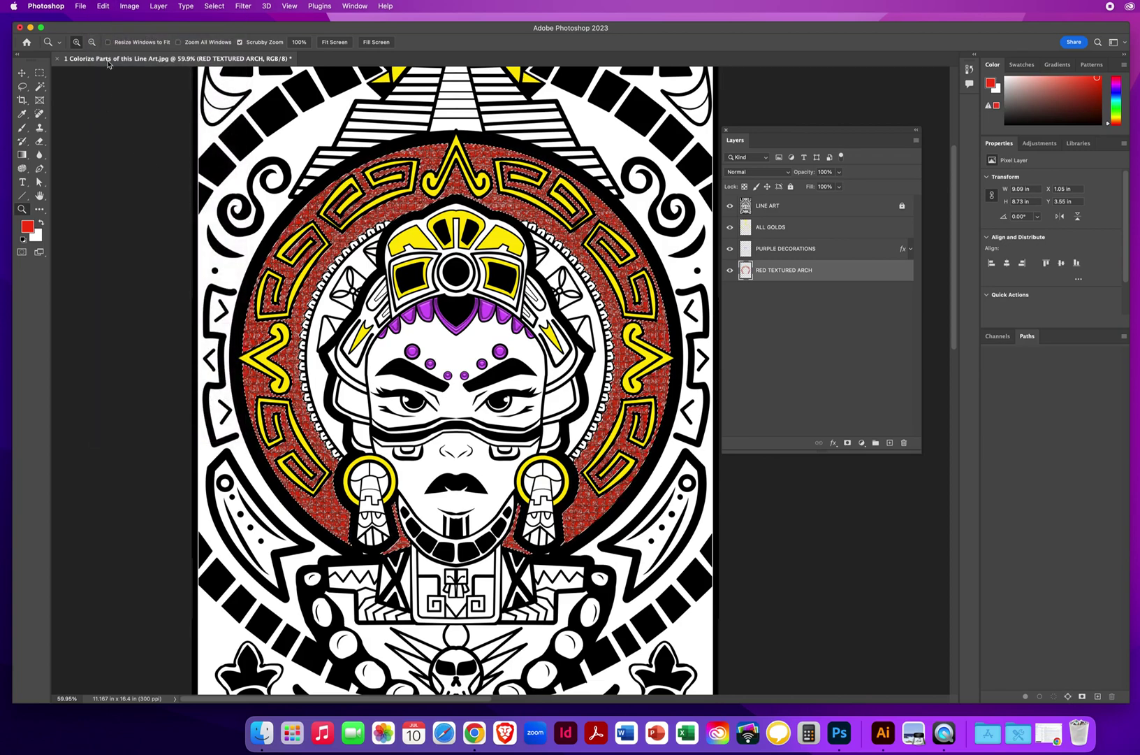
pyautogui.click(103, 6)
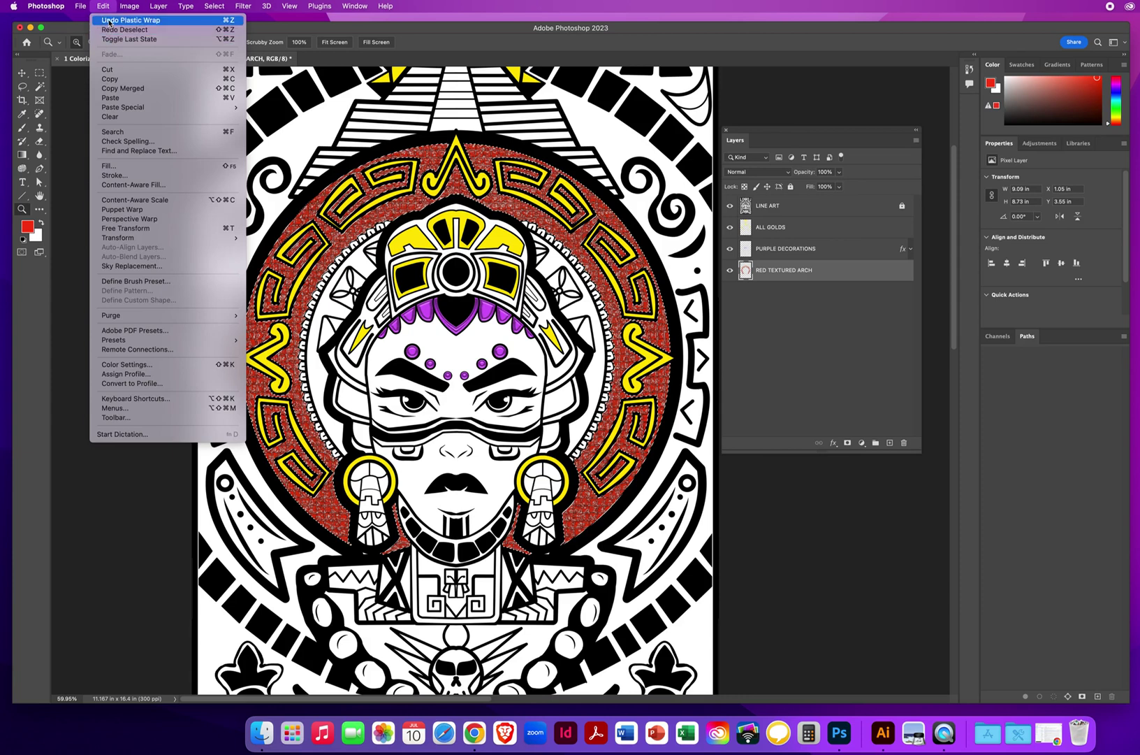
pyautogui.click(109, 21)
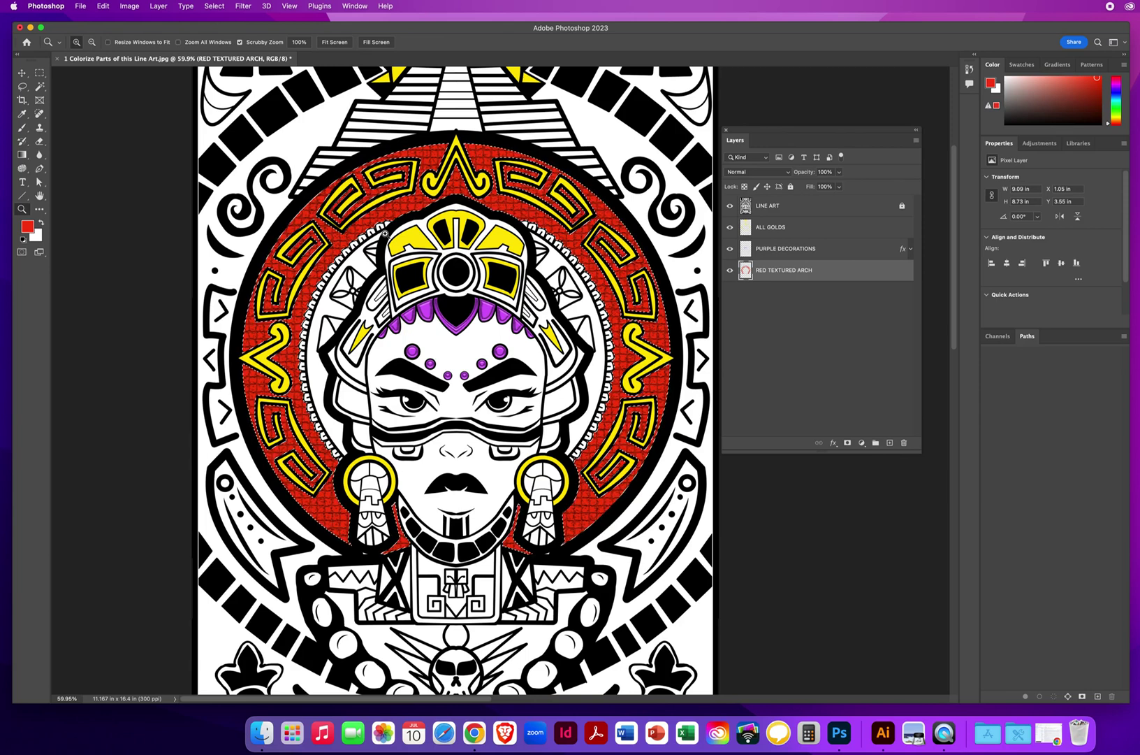
pyautogui.press('super+d')
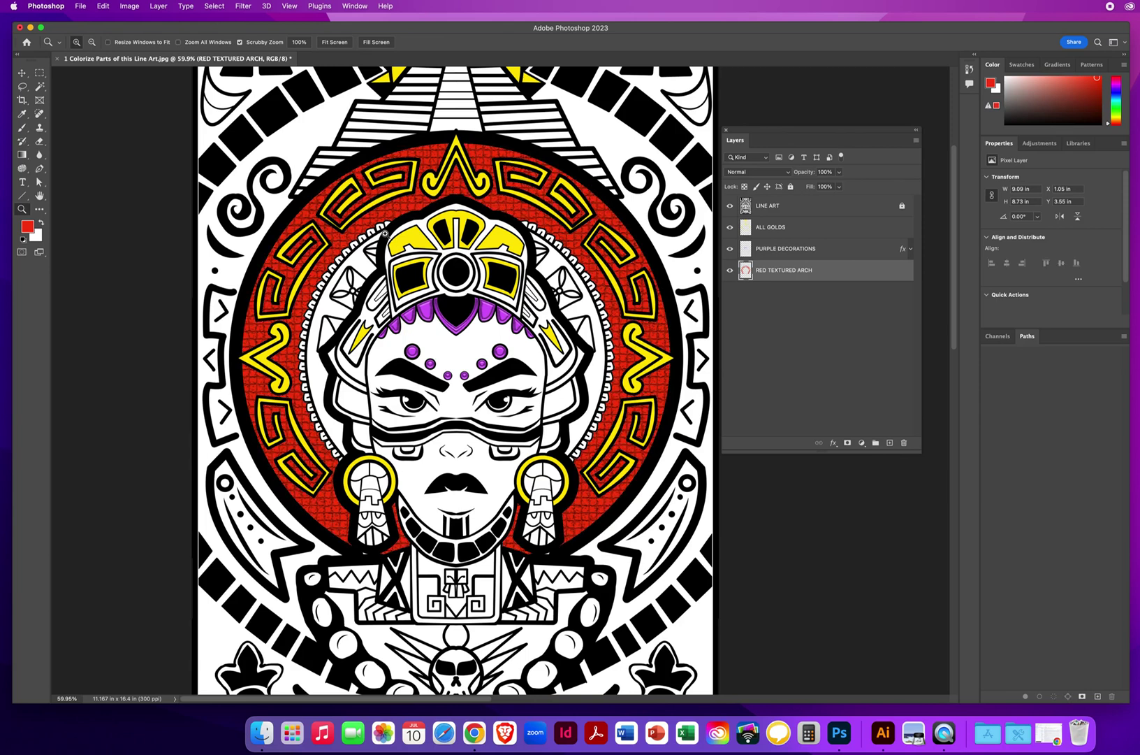
# - On the LINE ART layer, select the white area behind the head with the Magic Wand
pyautogui.click(773, 208)
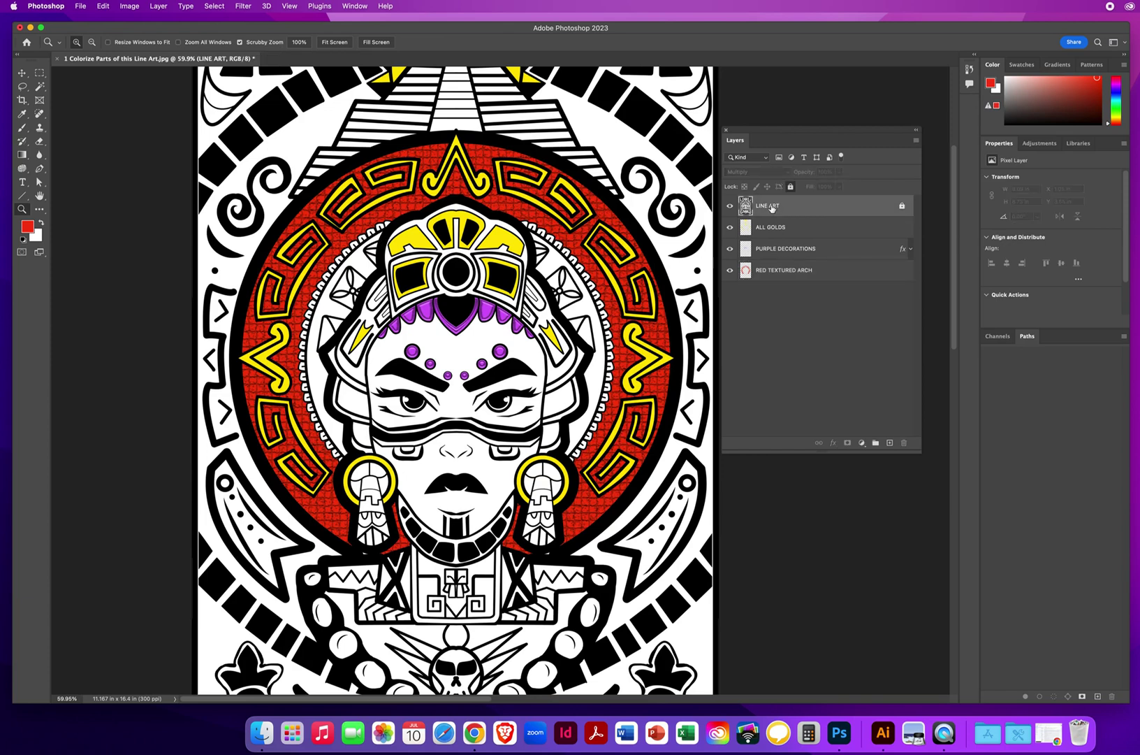
pyautogui.click(39, 87)
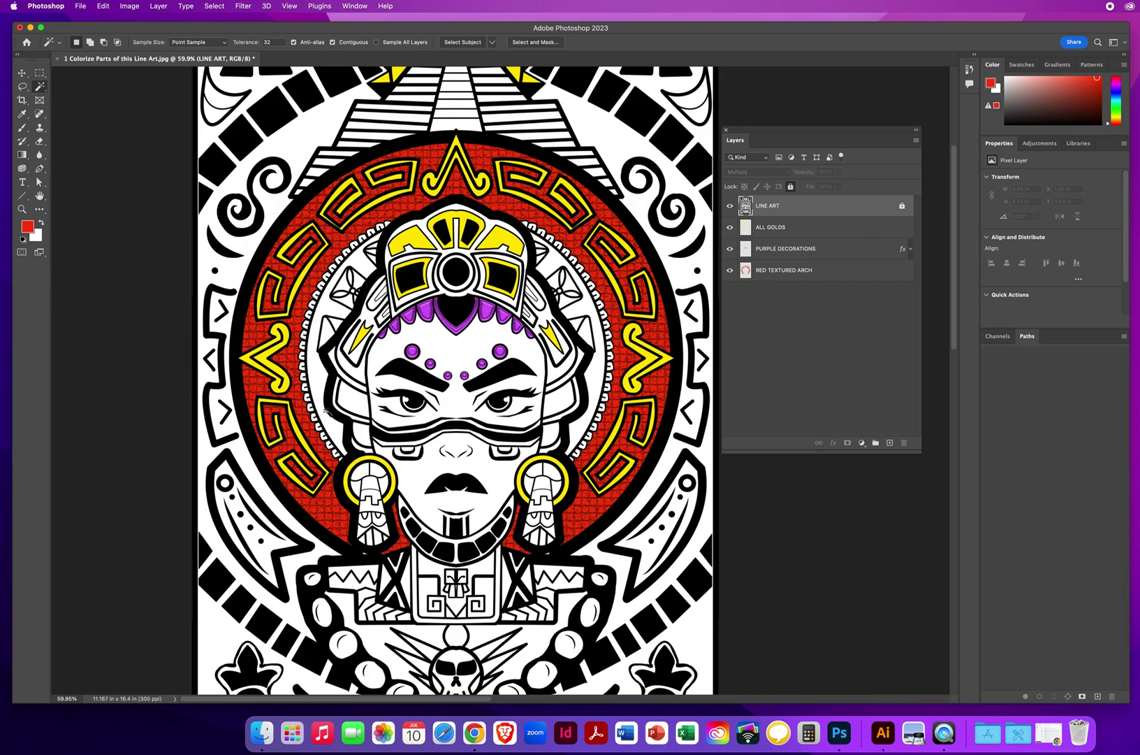
pyautogui.click(316, 374)
pyautogui.press('shift')
# - Expand the selection behind the head outward
pyautogui.click(206, 7)
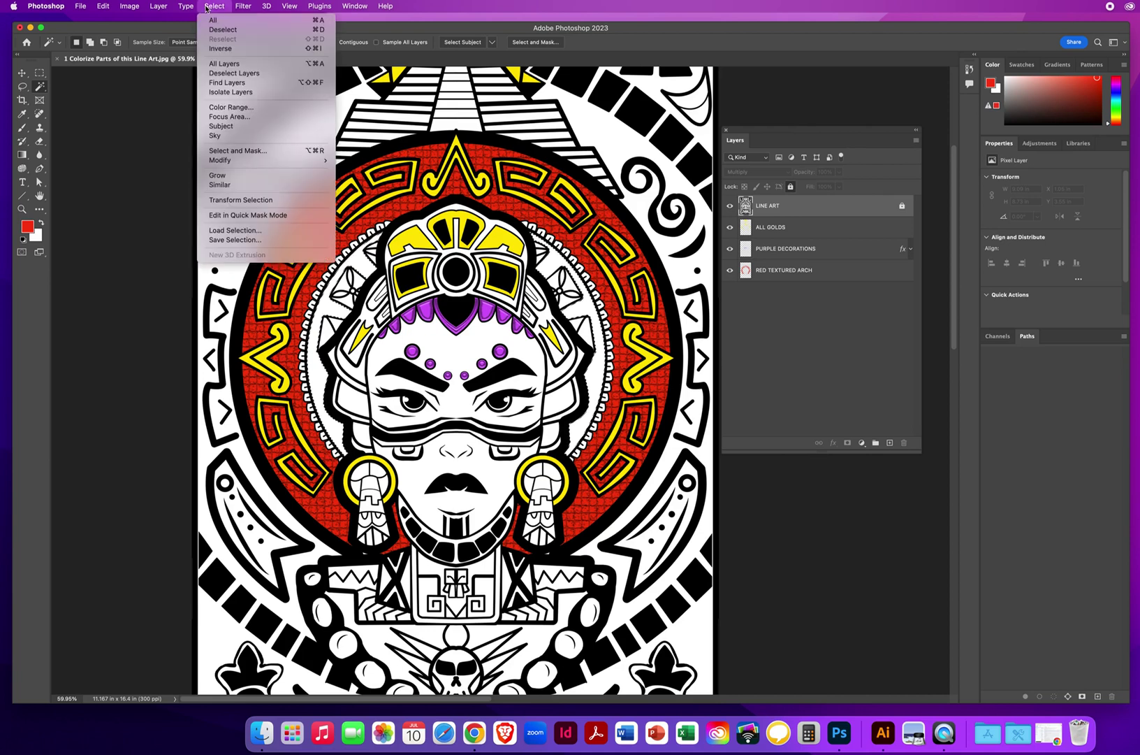
pyautogui.moveTo(235, 161)
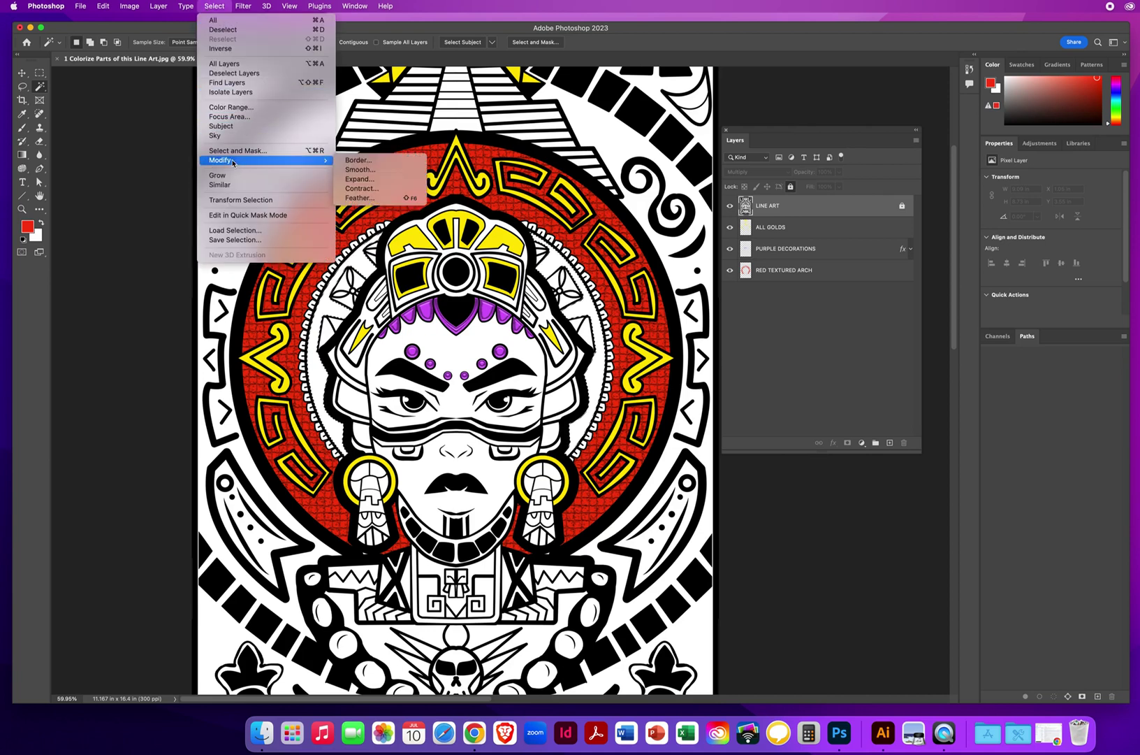
pyautogui.click(358, 179)
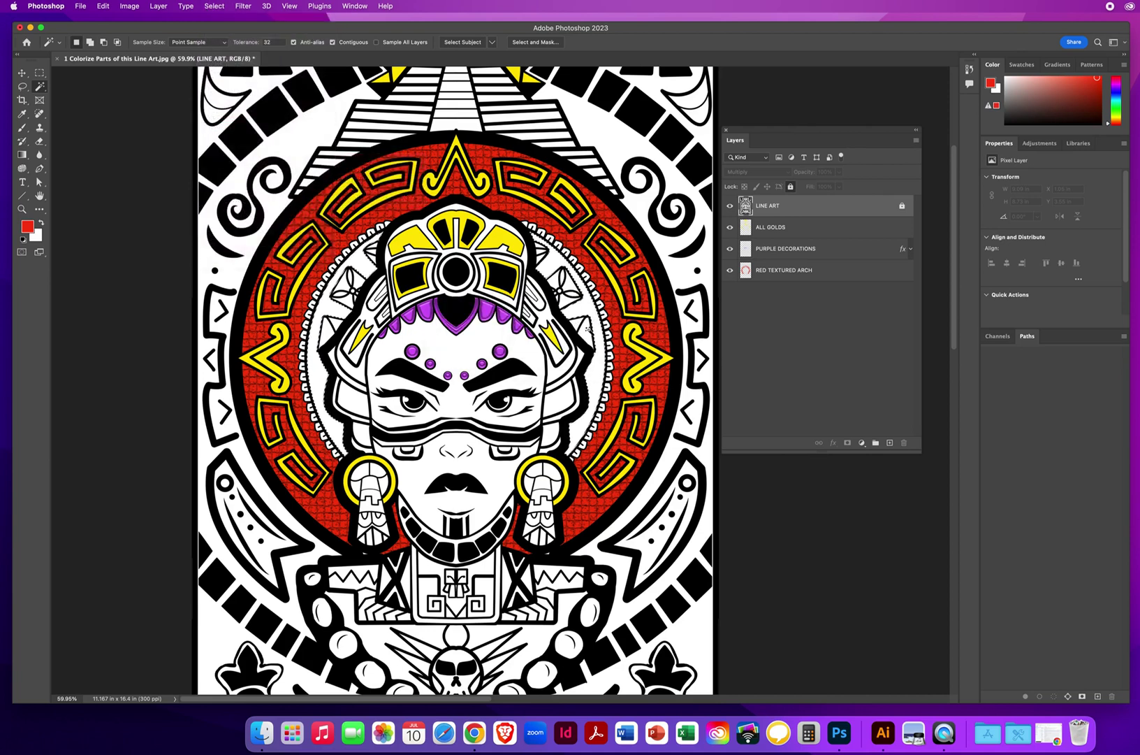
# - Add a new layer below RED TEXTURED ARCH named GREEN BKGD TEXTURE
pyautogui.click(890, 443)
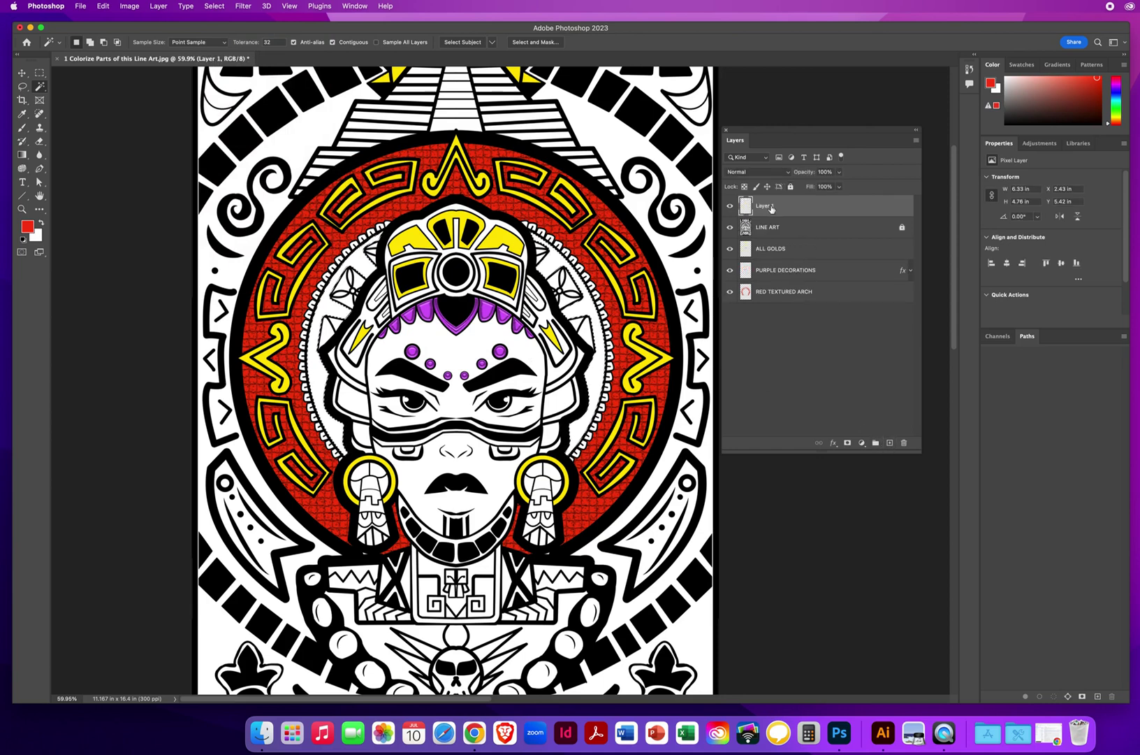
pyautogui.moveTo(788, 207); pyautogui.dragTo(786, 306)
pyautogui.doubleClick(764, 292)
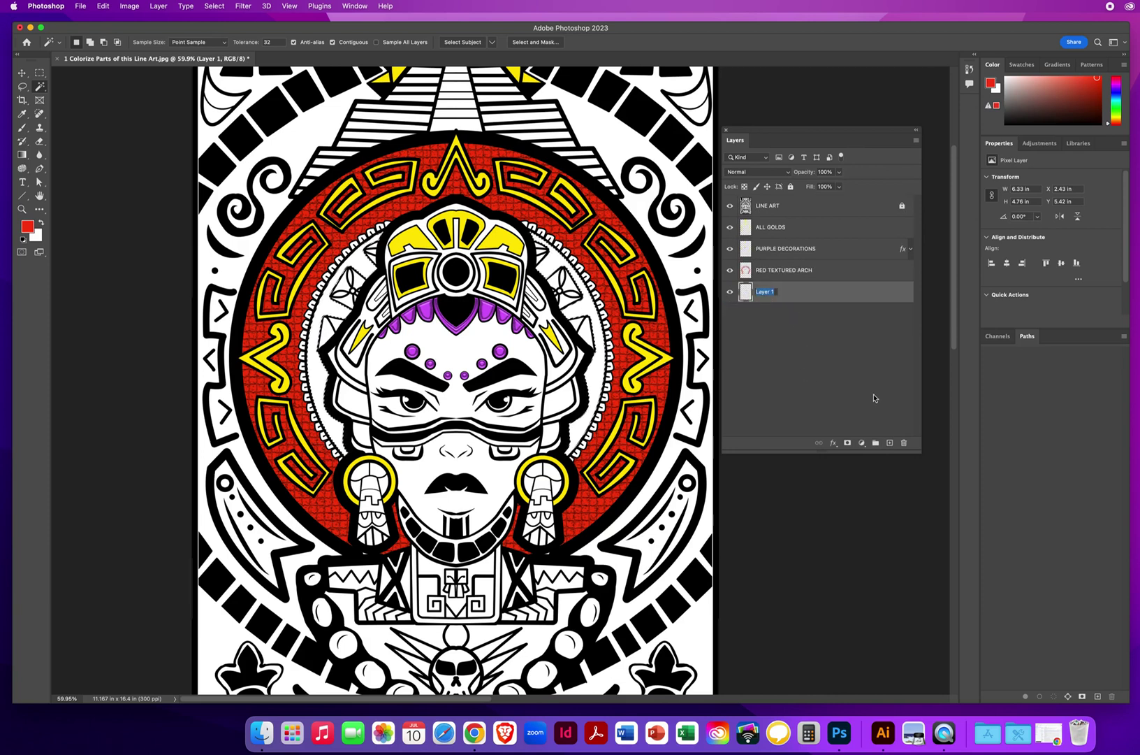
pyautogui.write('GREEN BK')
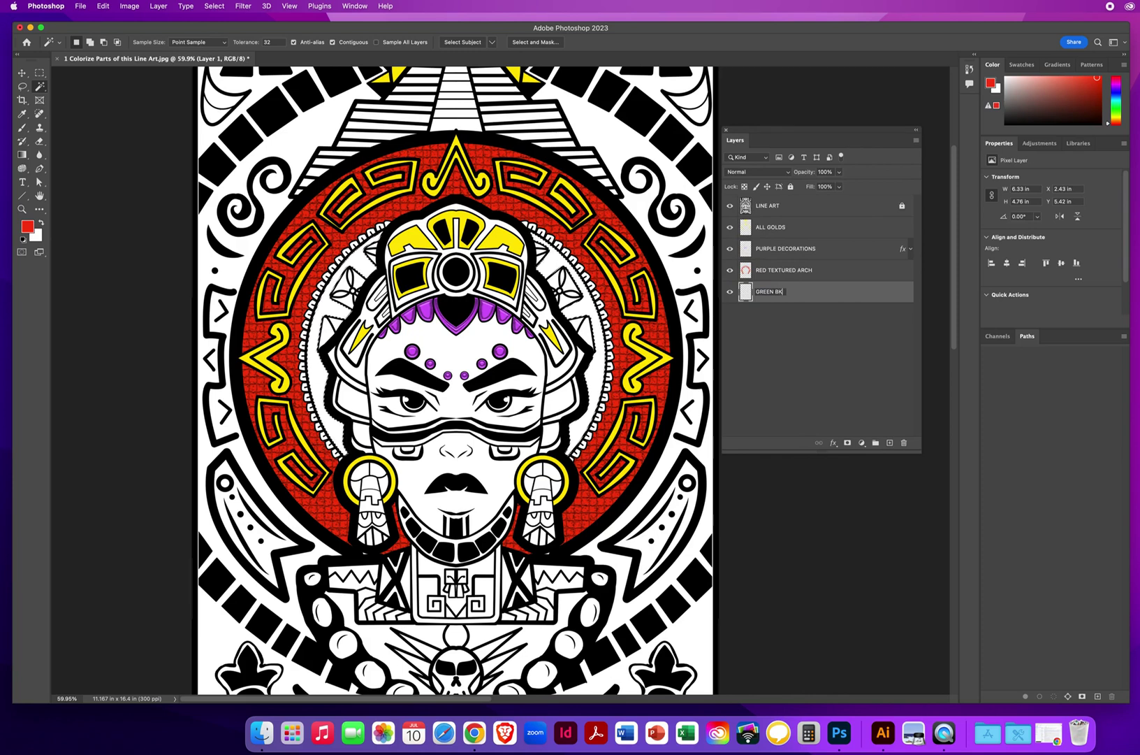
pyautogui.write('GD TEXTURE')
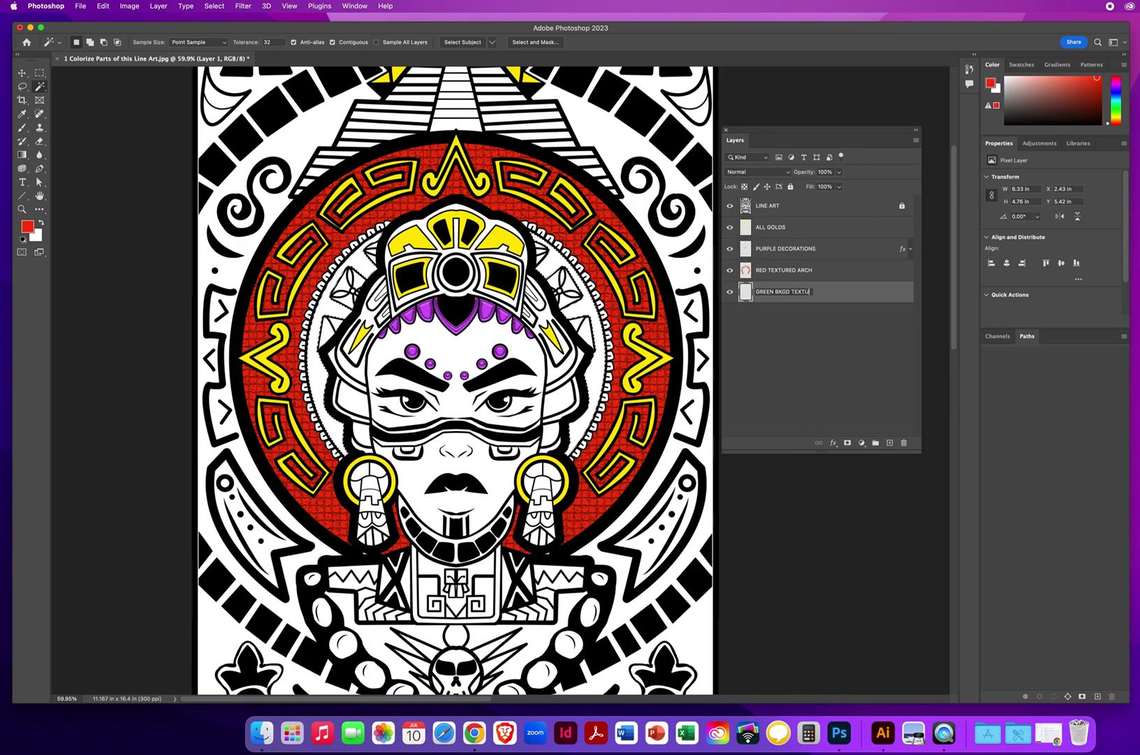
pyautogui.press('Return')
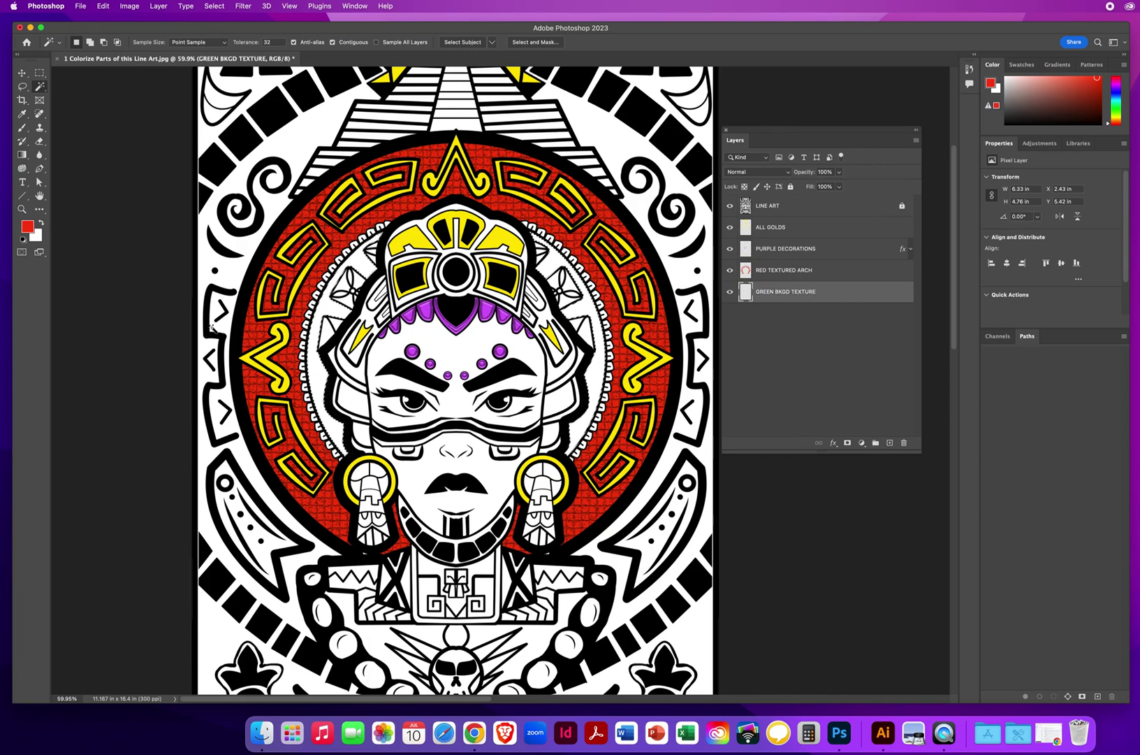
# - Pick a mint-green foreground colour and fill the selection behind the woman's head
pyautogui.click(28, 228)
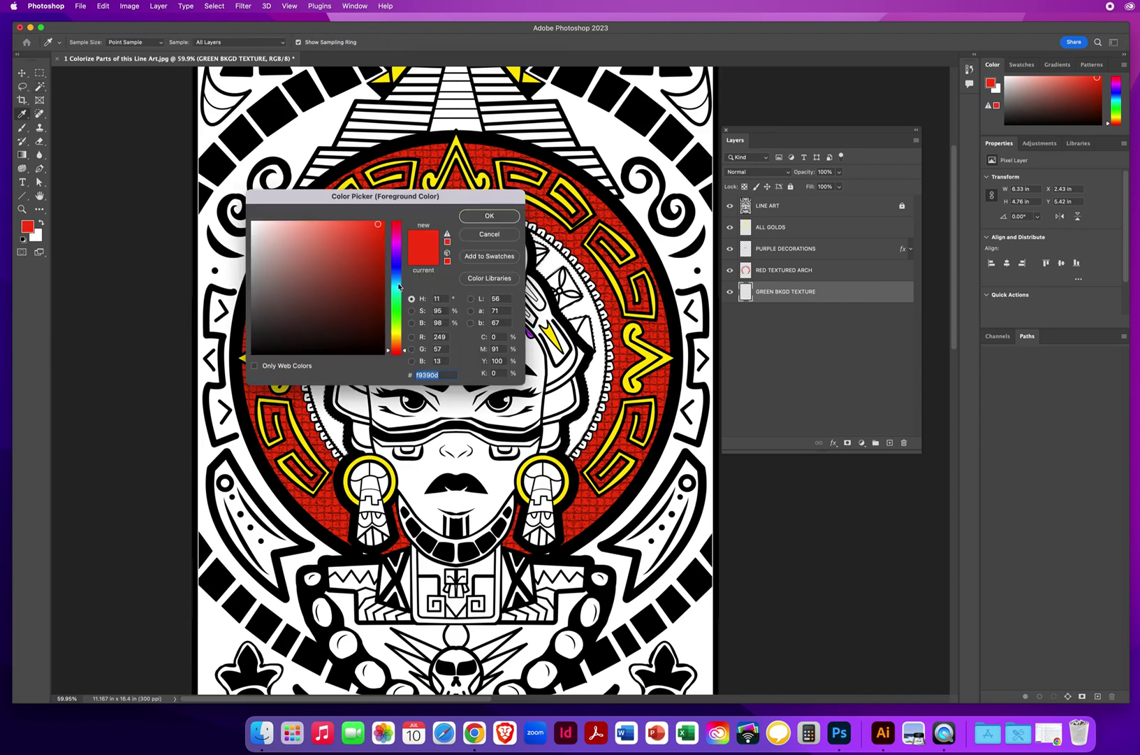
pyautogui.moveTo(399, 288); pyautogui.dragTo(397, 301)
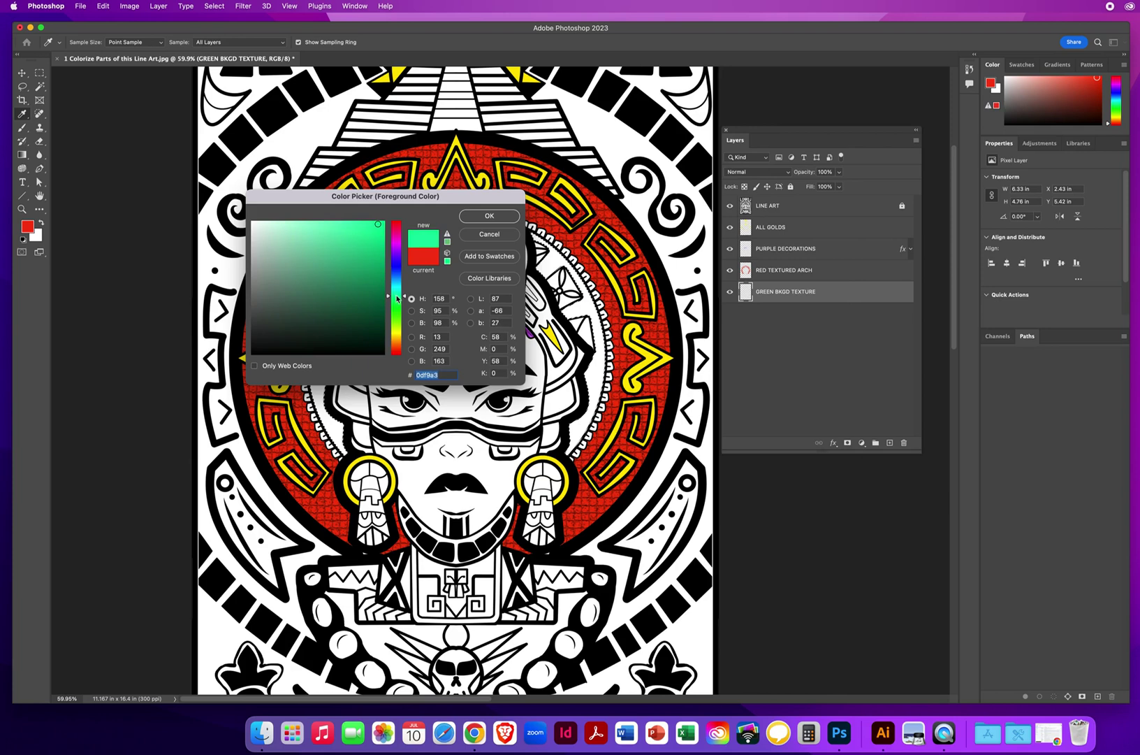
pyautogui.moveTo(398, 298); pyautogui.dragTo(399, 295)
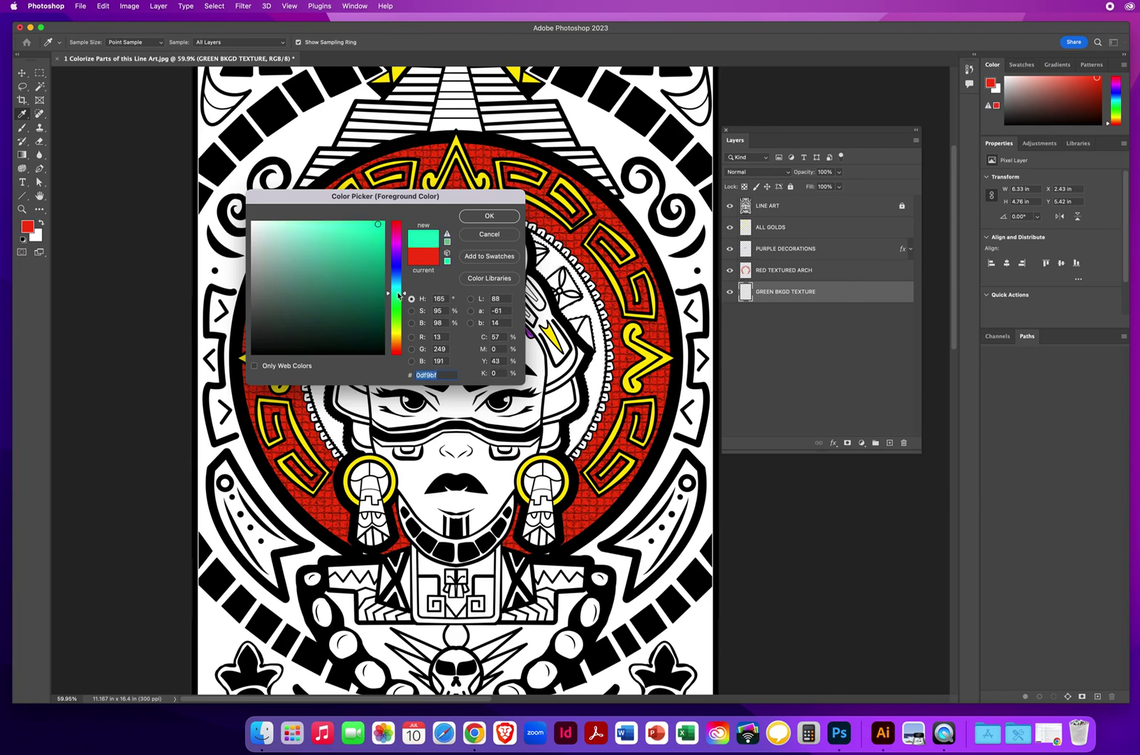
pyautogui.click(498, 218)
pyautogui.press('w')
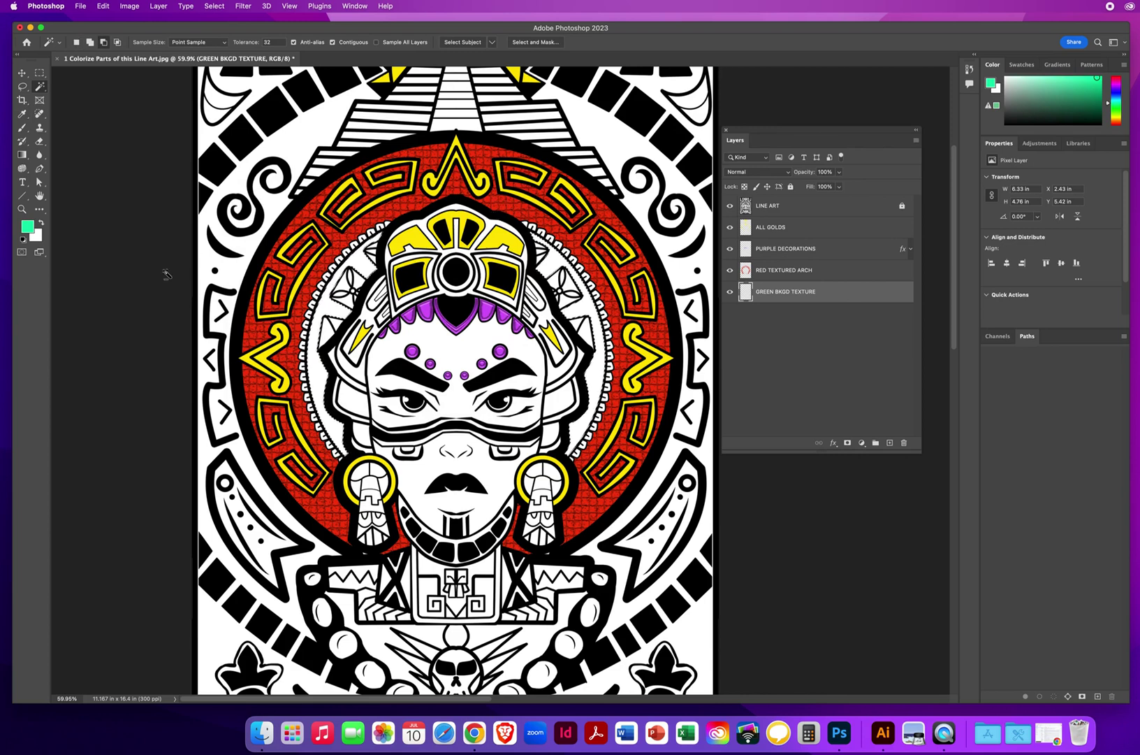
pyautogui.hotkey('alt', 'BackSpace')
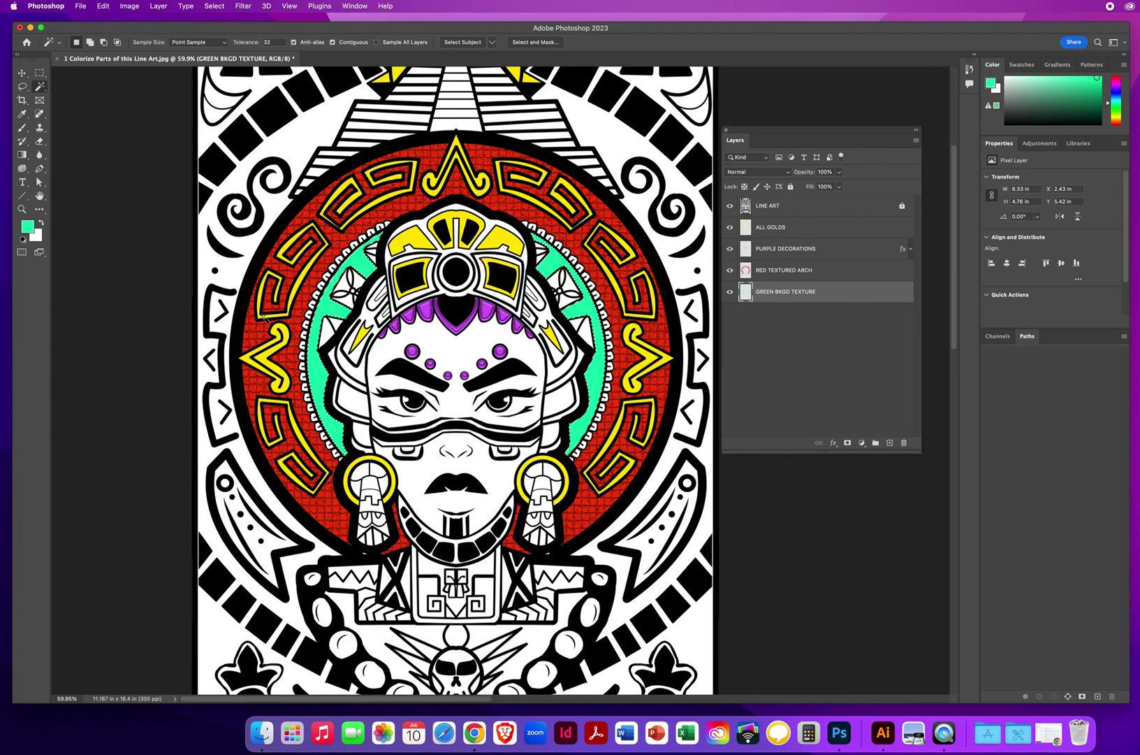
pyautogui.press('z')
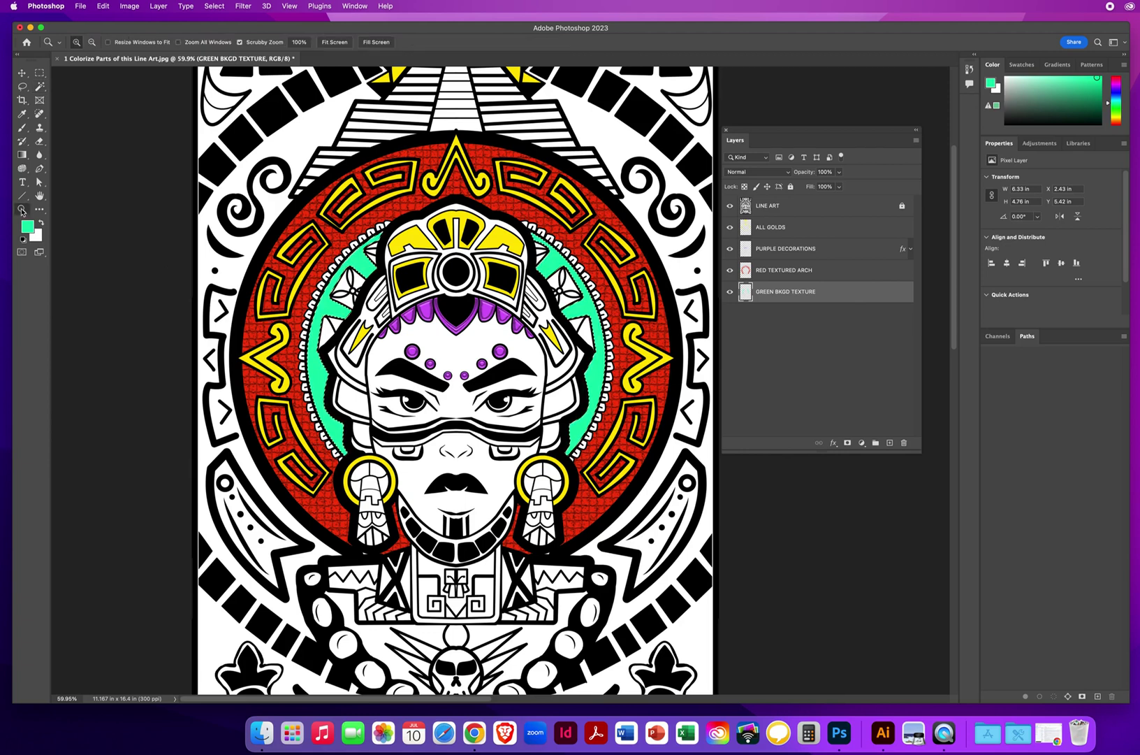
pyautogui.click(476, 361)
pyautogui.click(489, 356)
pyautogui.hscroll(3, 475, 350)
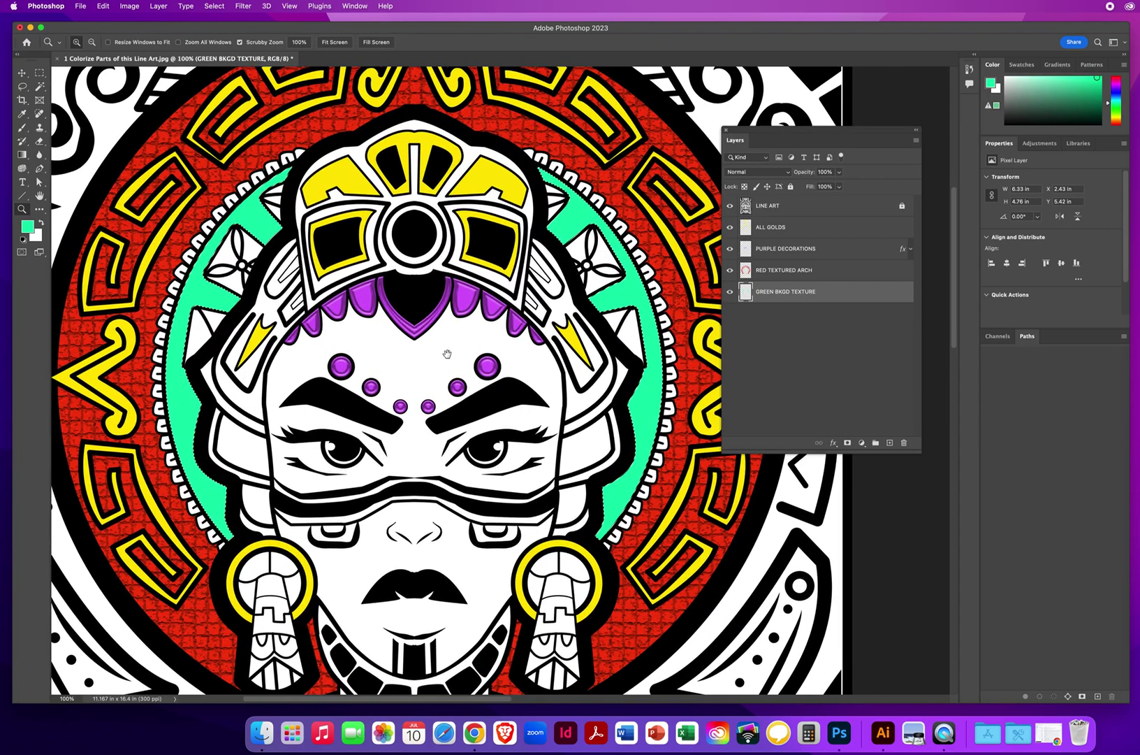
# - Open Filter > Noise > Add Noise and lower Amount to about 63.61% with Gaussian distribution
pyautogui.click(242, 6)
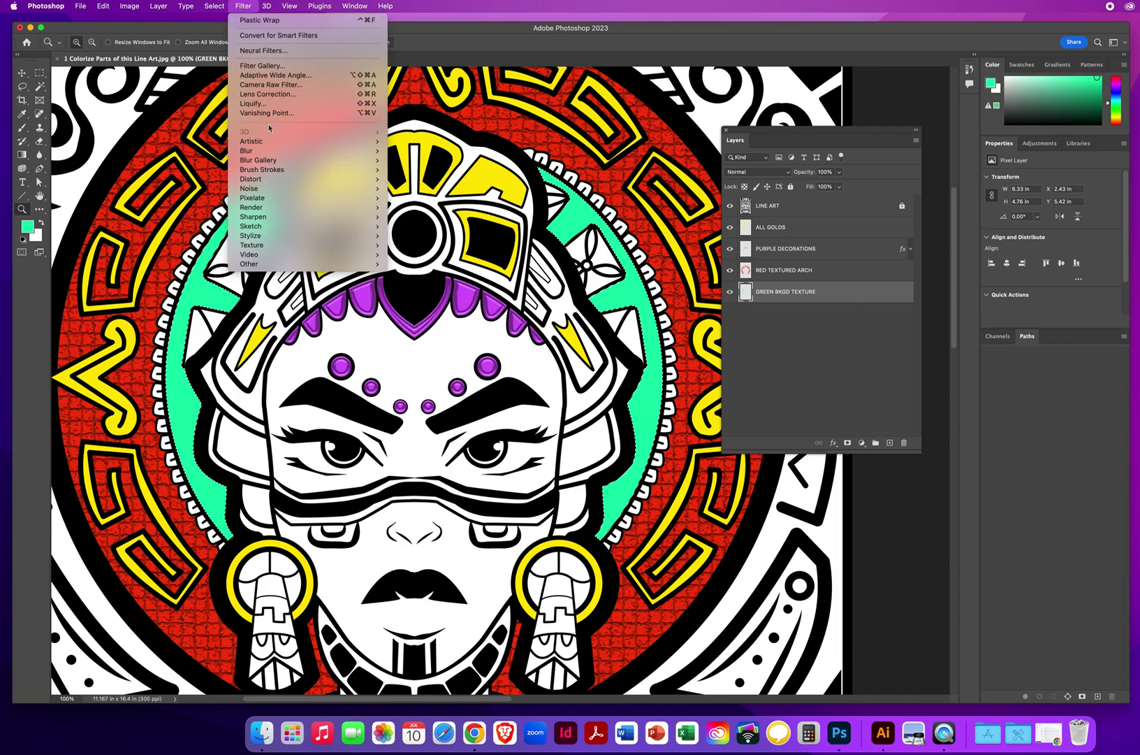
pyautogui.moveTo(252, 191)
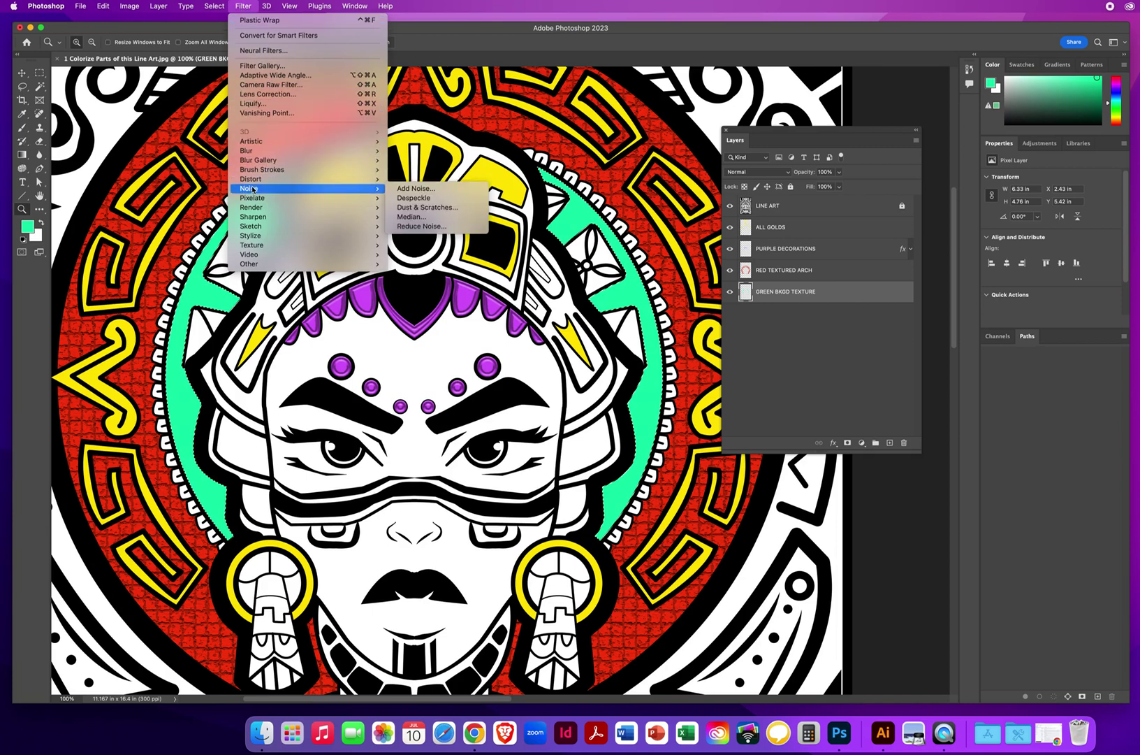
pyautogui.click(405, 189)
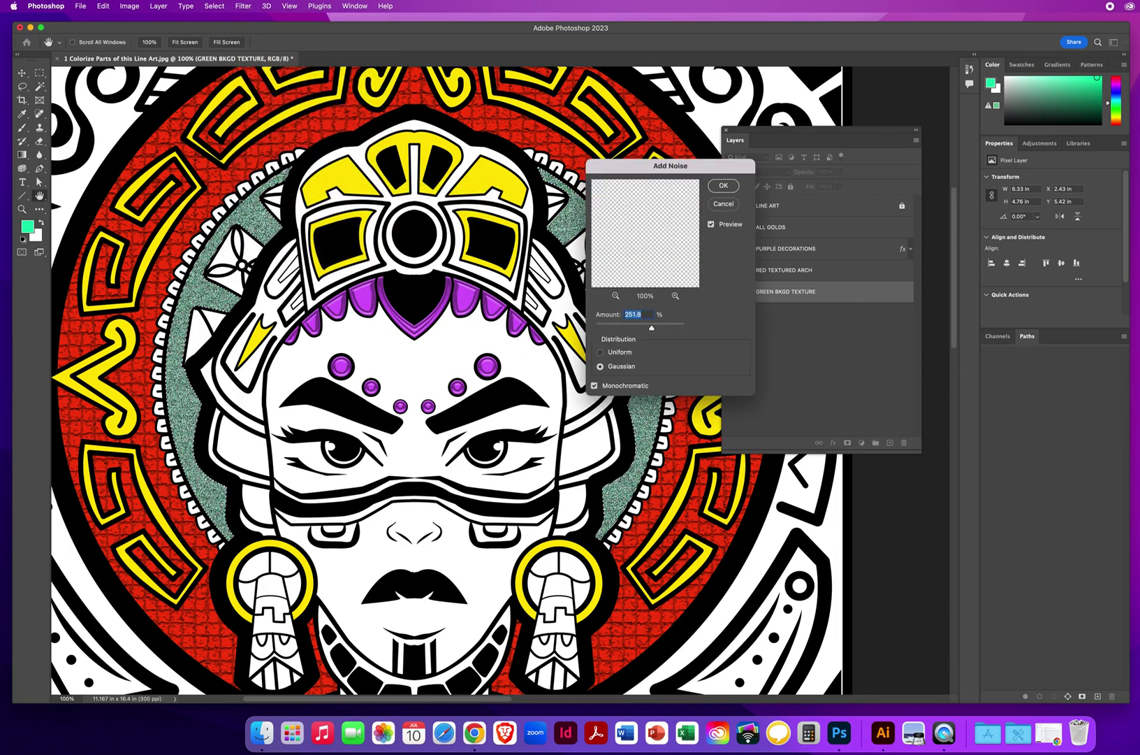
pyautogui.moveTo(652, 328); pyautogui.dragTo(610, 330)
pyautogui.click(600, 353)
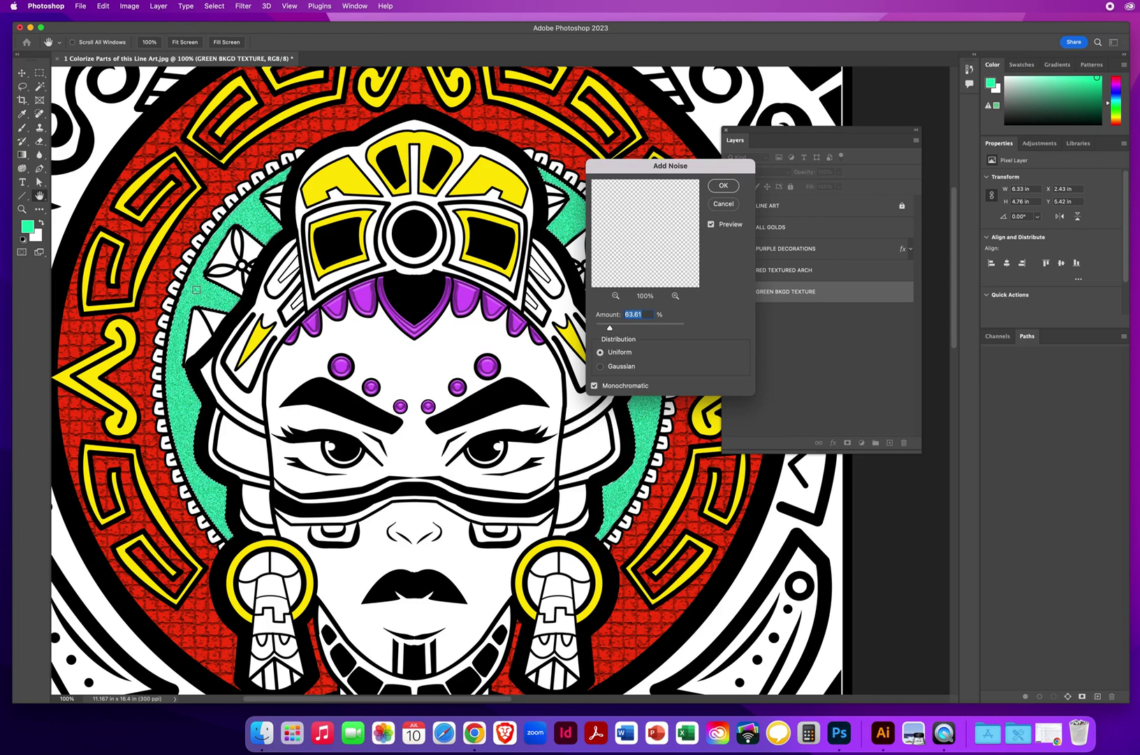
pyautogui.click(601, 367)
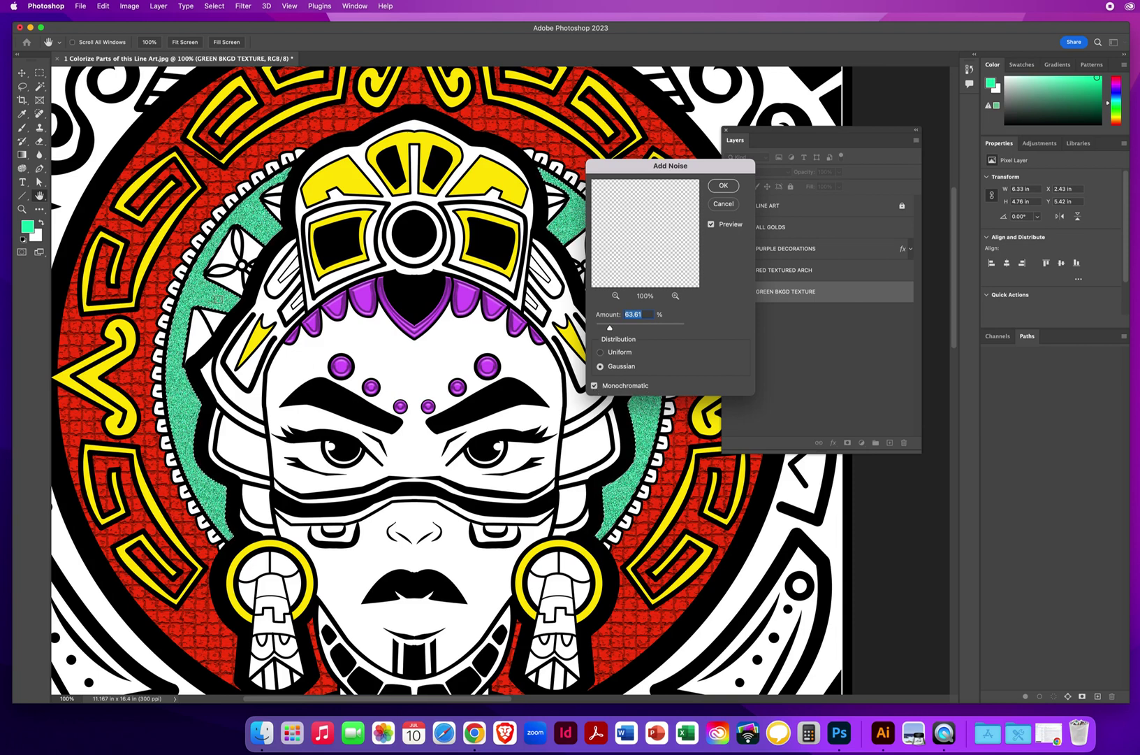
pyautogui.click(594, 386)
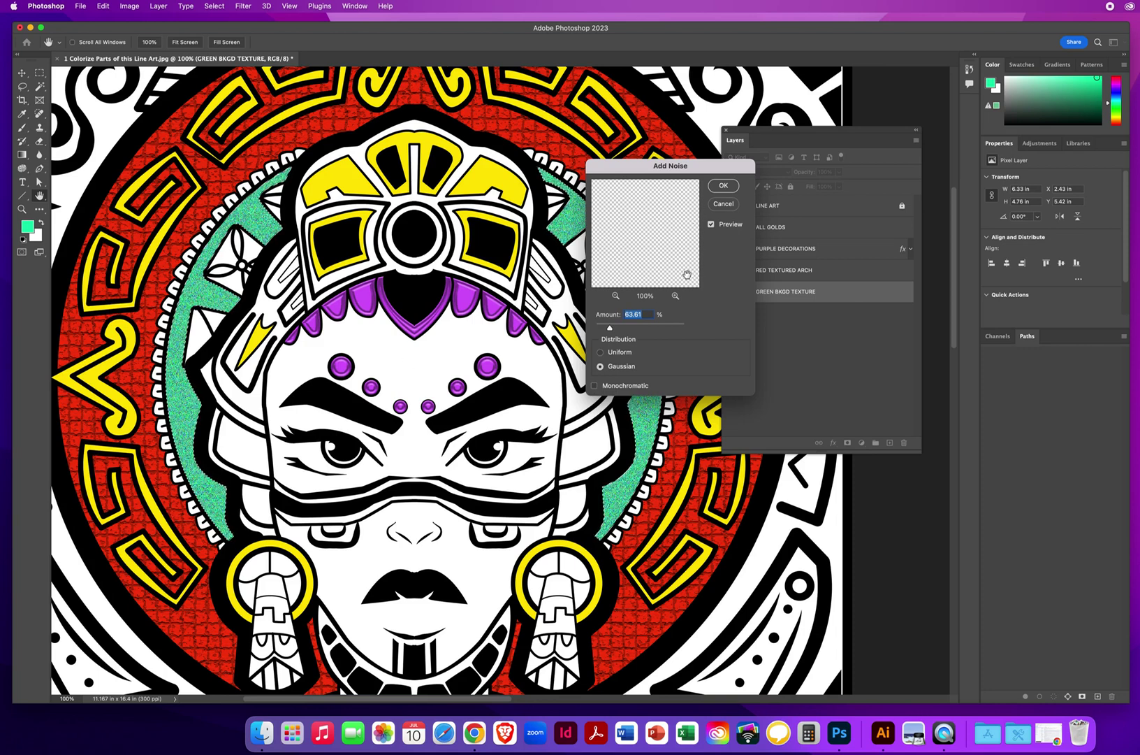
# - Check the noise preview at 300% on the green band, re-enable Monochromatic, and apply
pyautogui.moveTo(616, 168); pyautogui.dragTo(436, 156)
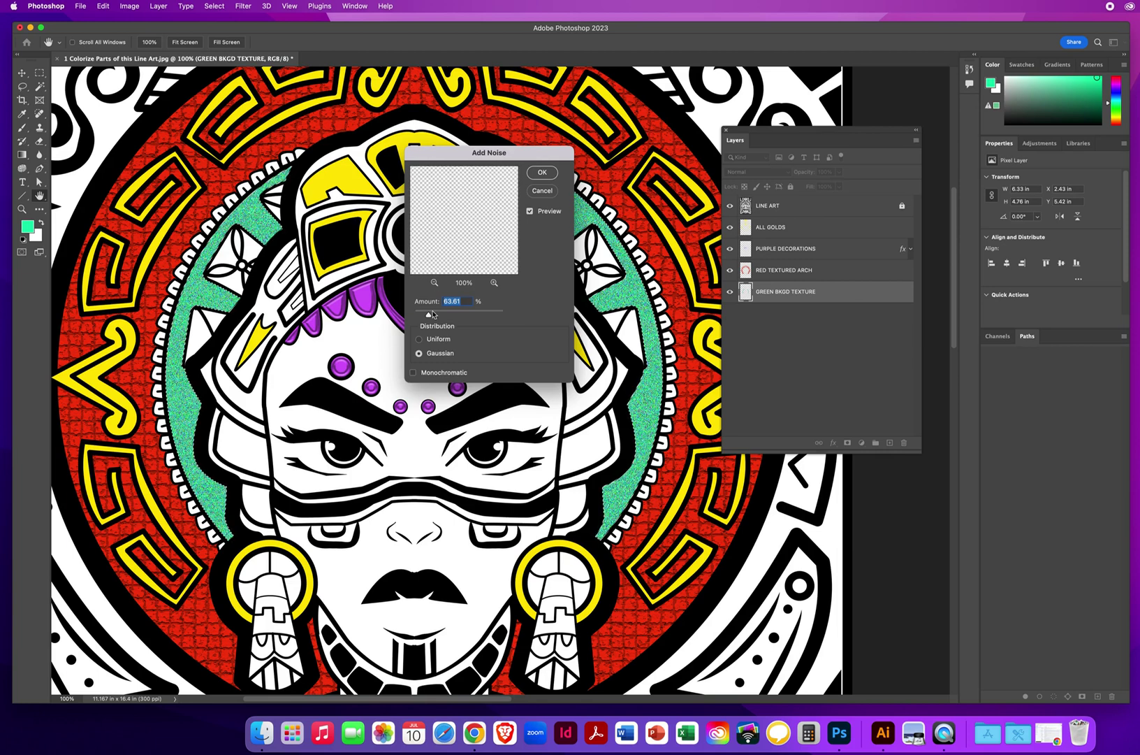
pyautogui.click(434, 283)
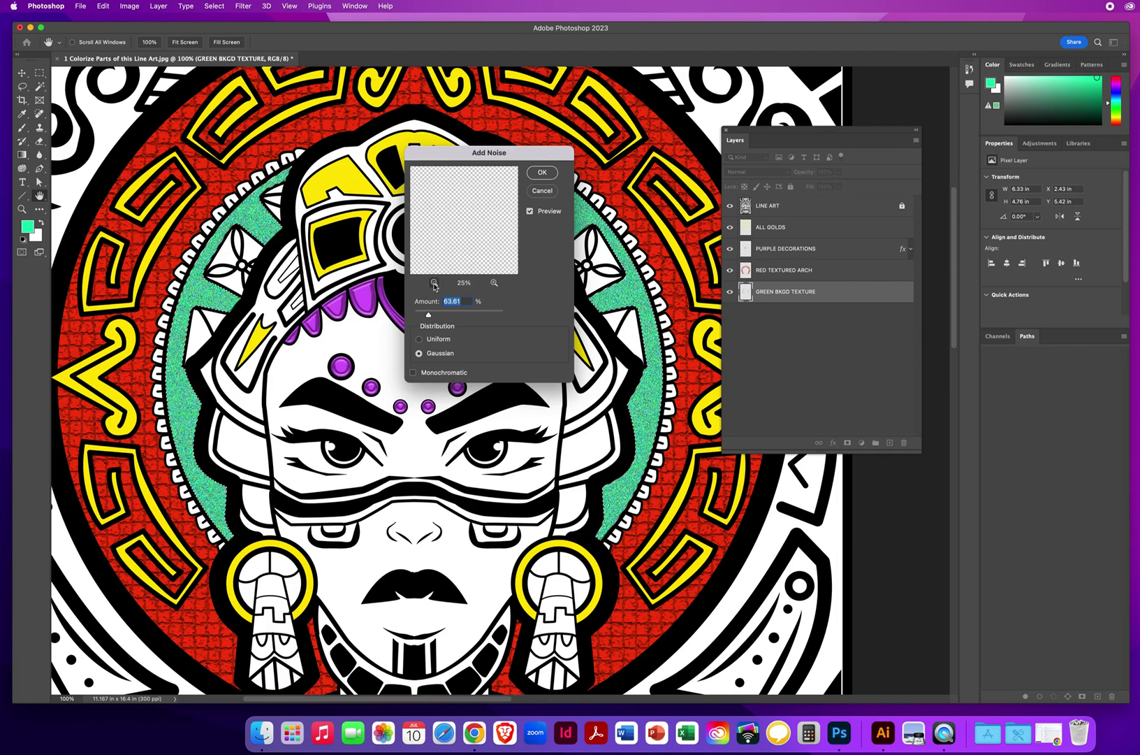
pyautogui.click(434, 283)
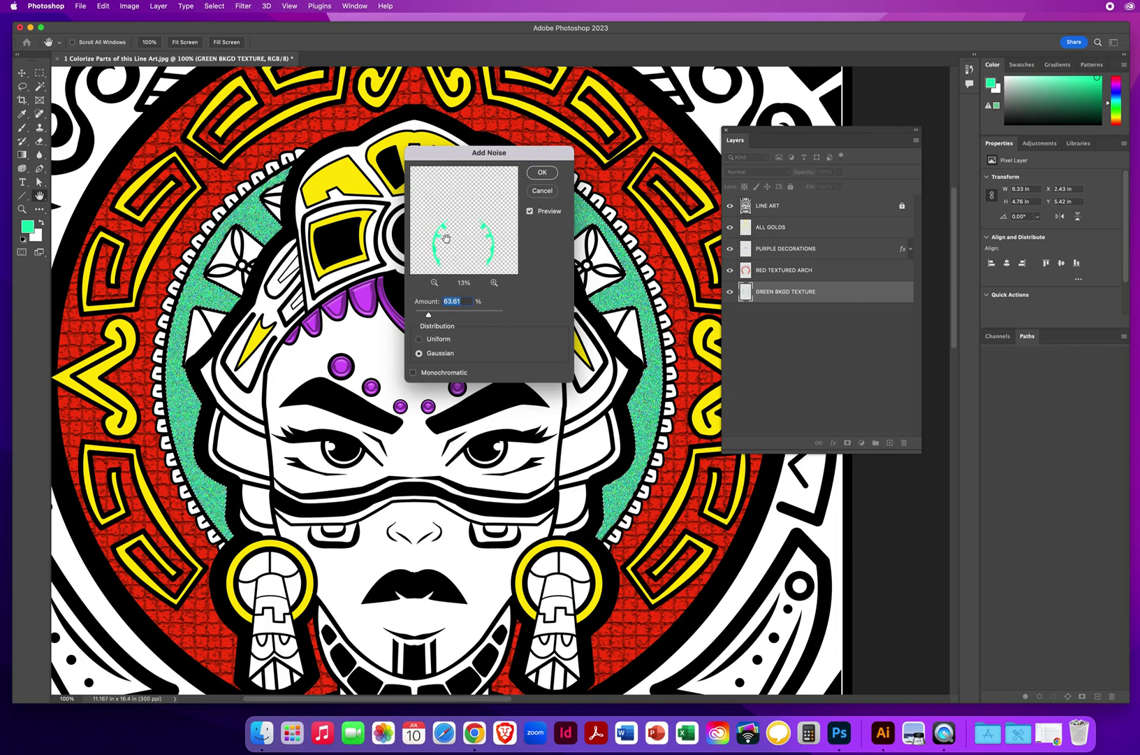
pyautogui.click(494, 283)
pyautogui.click(494, 283)
pyautogui.click(494, 283)
pyautogui.click(494, 283)
pyautogui.moveTo(425, 192); pyautogui.dragTo(514, 249)
pyautogui.click(494, 283)
pyautogui.click(494, 283)
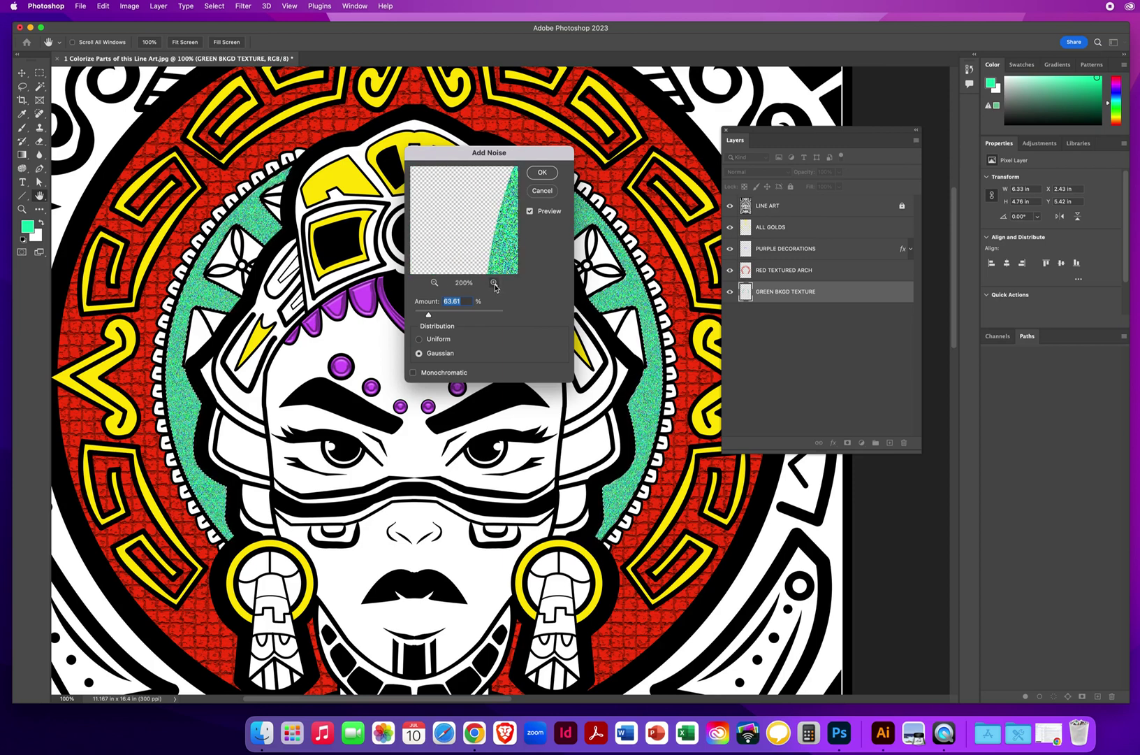
pyautogui.click(494, 283)
pyautogui.moveTo(508, 245); pyautogui.dragTo(468, 228)
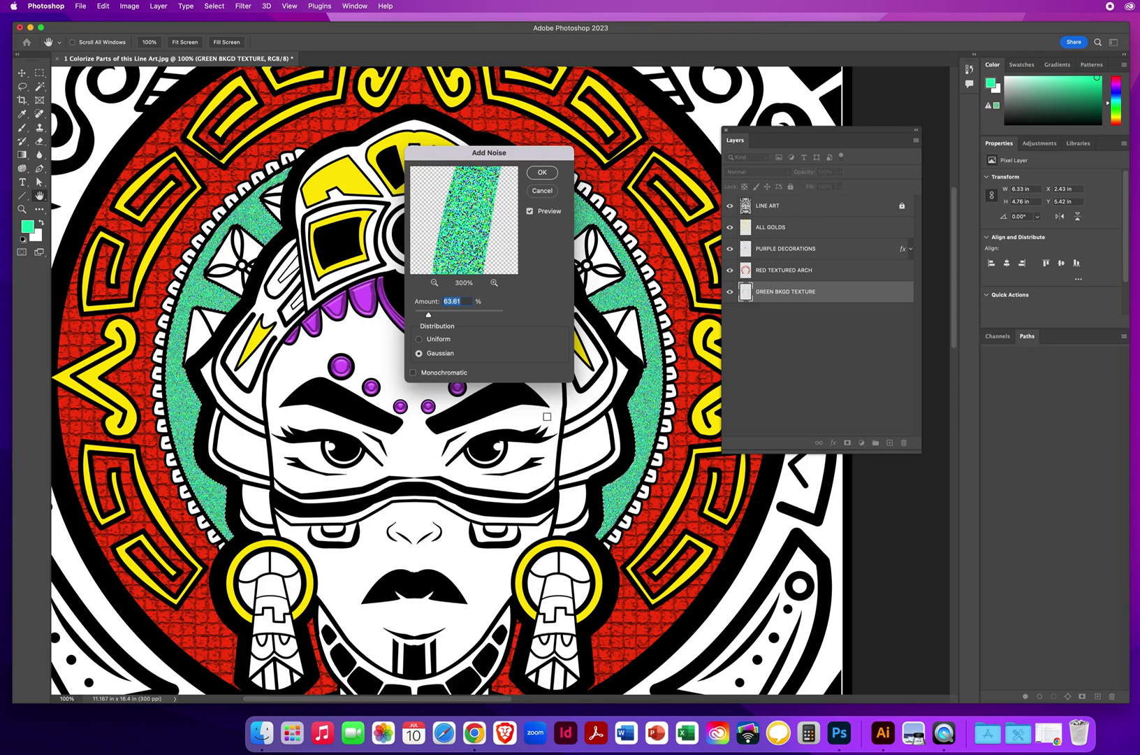
pyautogui.click(413, 373)
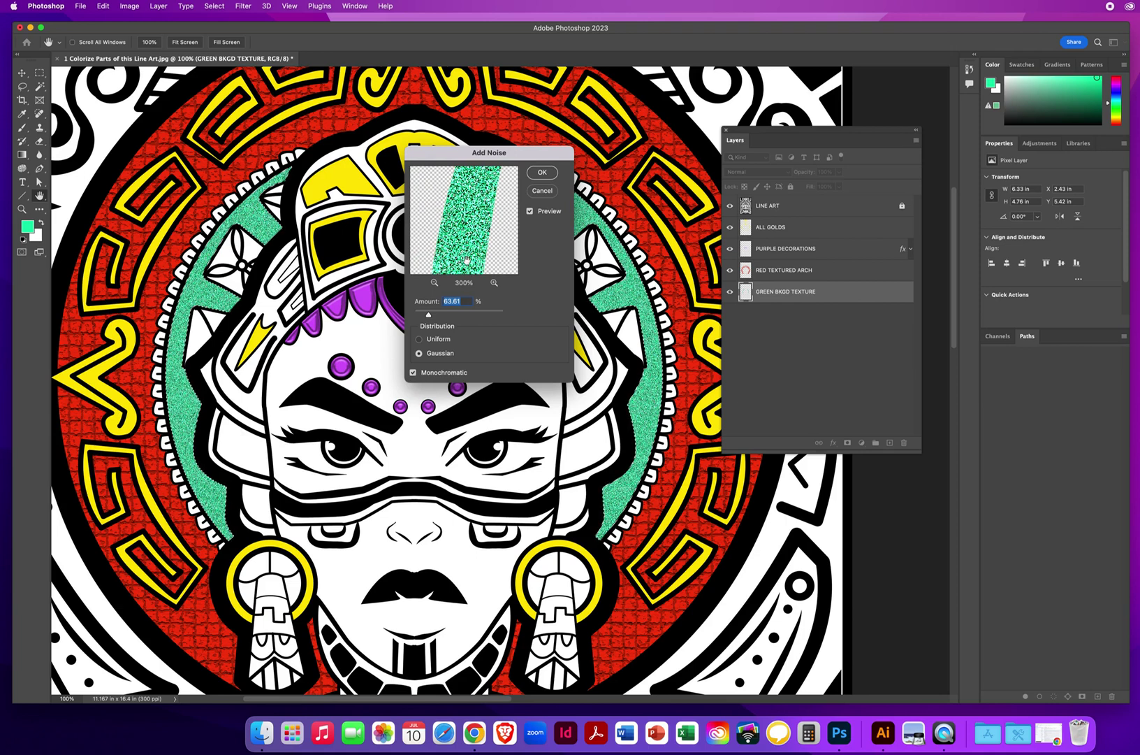
pyautogui.click(543, 173)
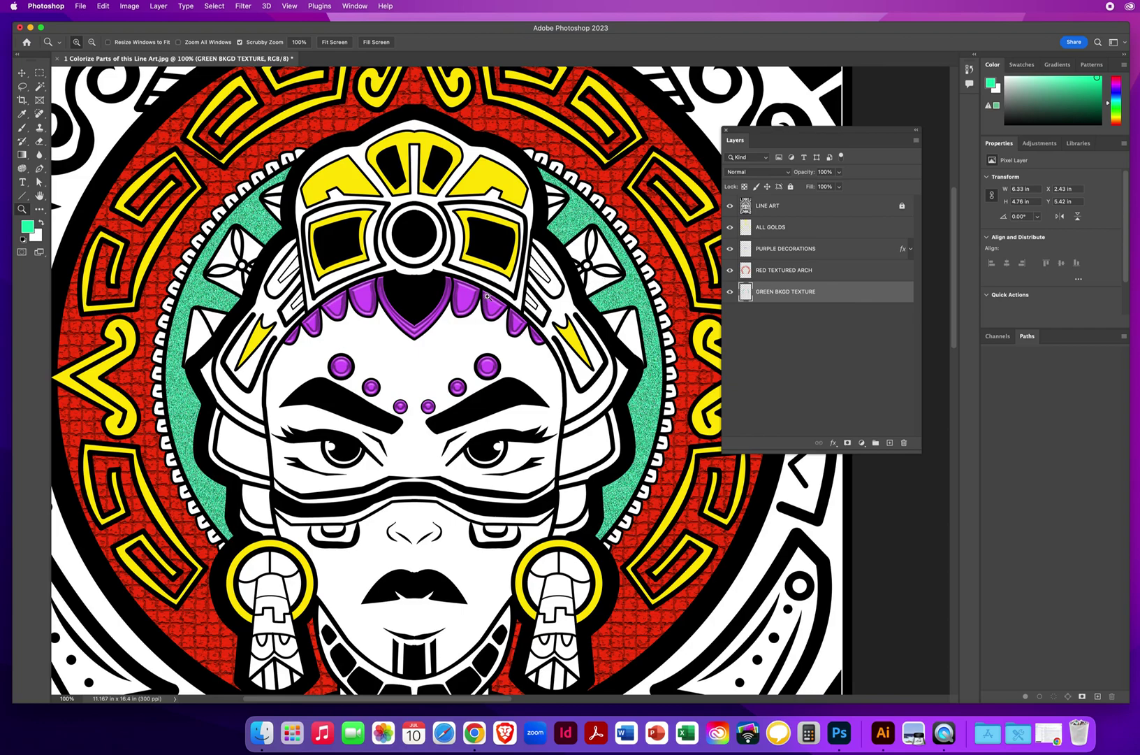
pyautogui.moveTo(439, 400); pyautogui.dragTo(425, 351)
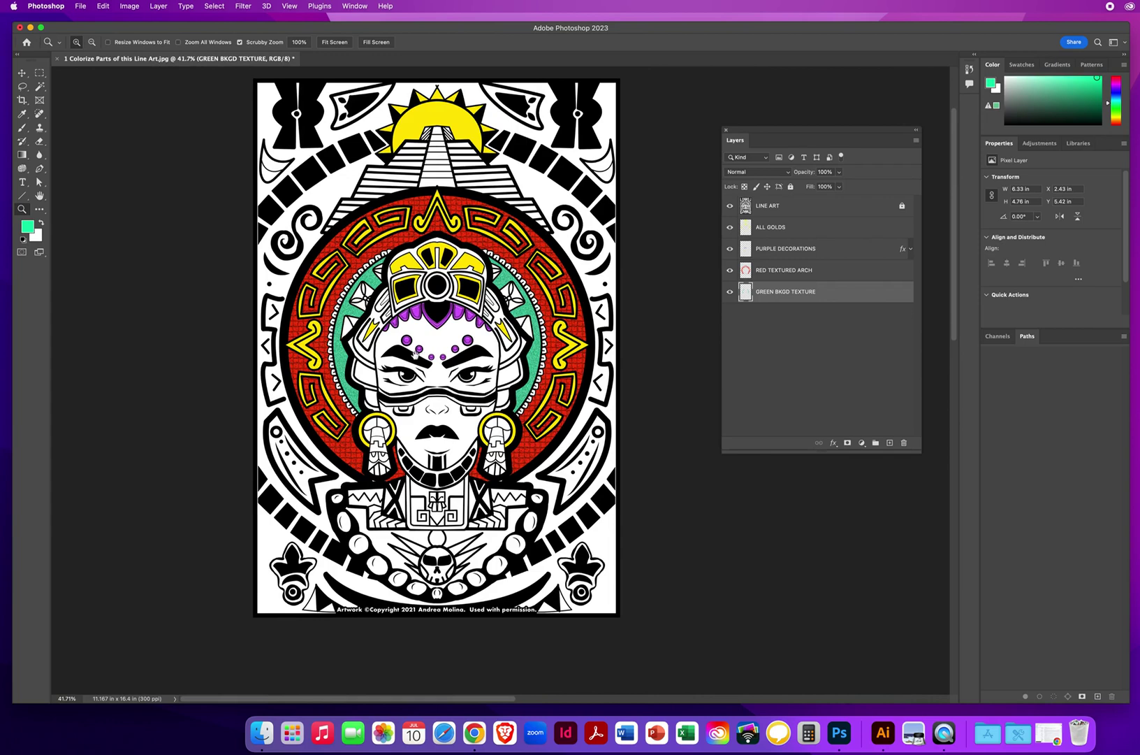
pyautogui.moveTo(420, 355); pyautogui.dragTo(413, 380)
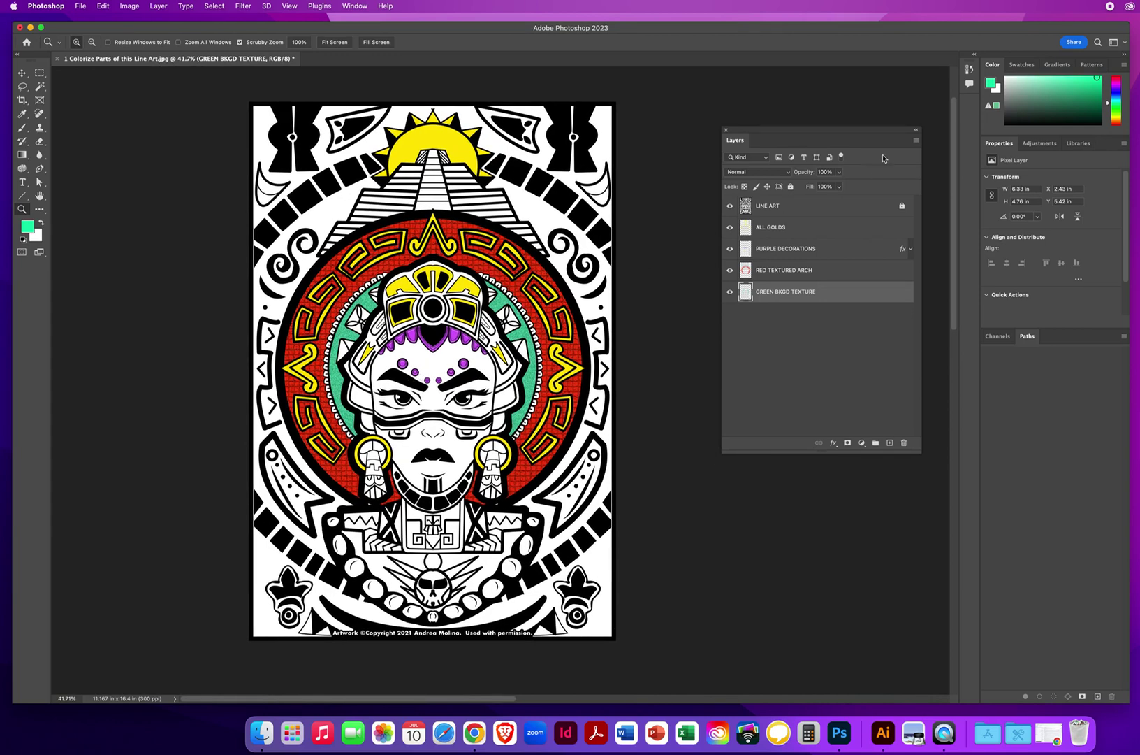